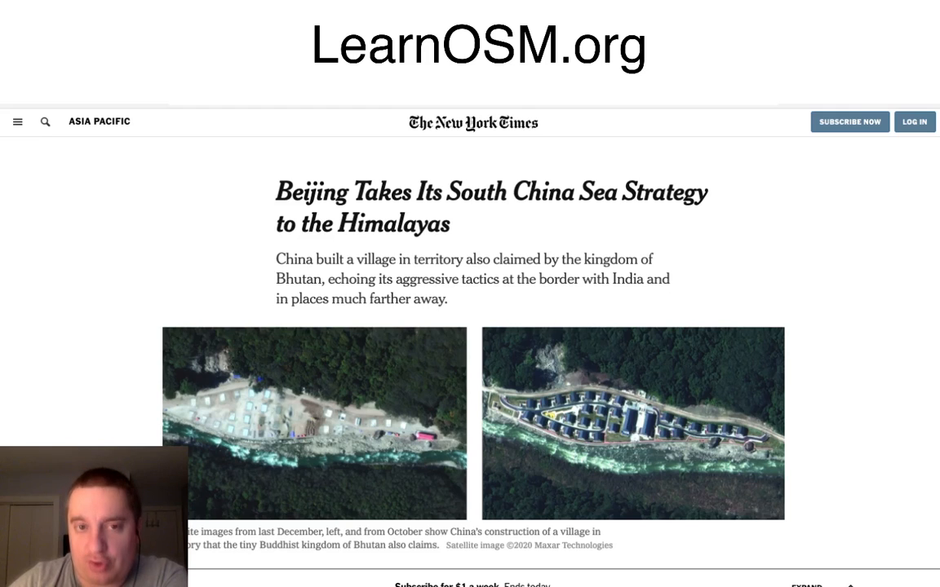
Step: Examine the New York Times article on Beijing's Himalayan strategy and its before-and-after satellite images of the village
scroll(633, 412, down, 1)
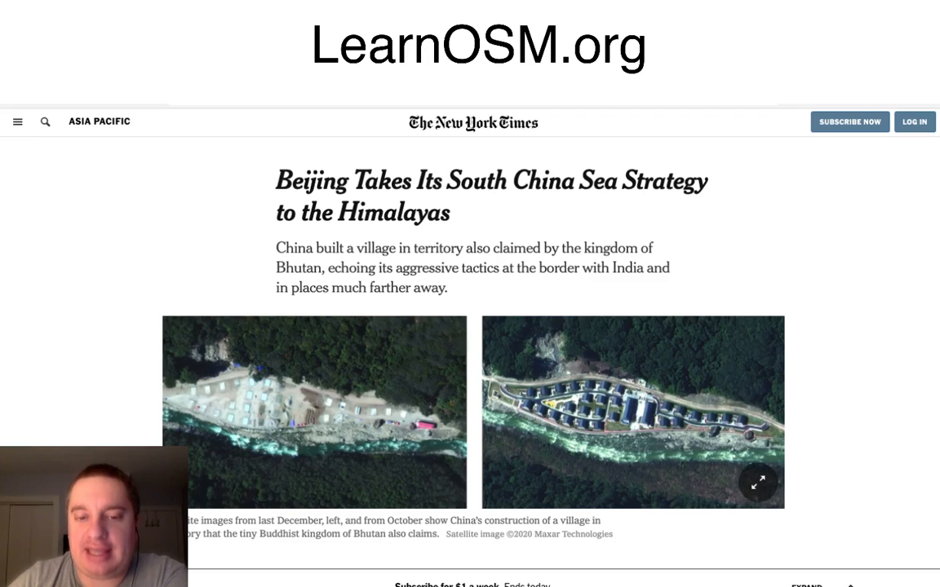
scroll(633, 391, down, 1)
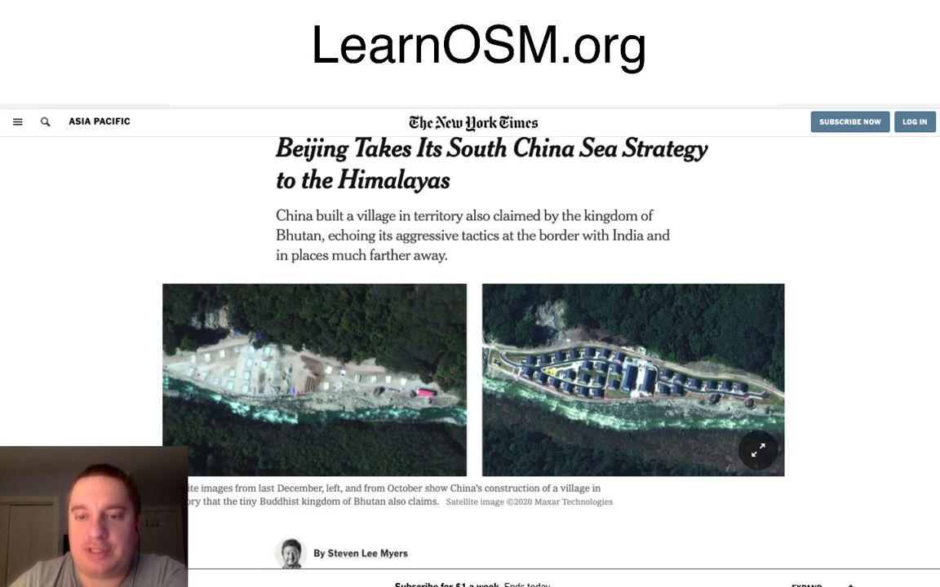
scroll(473, 327, down, 5)
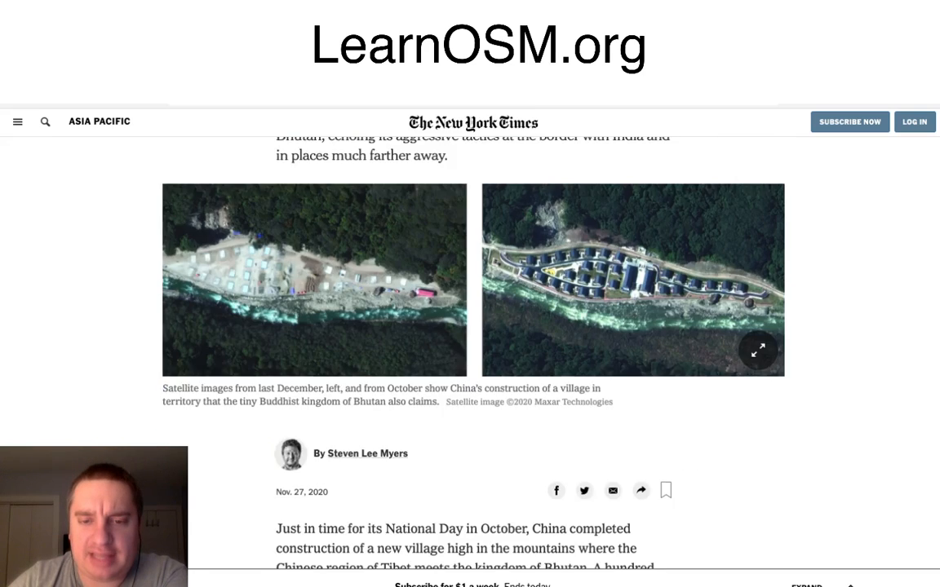
scroll(473, 326, up, 4)
scroll(633, 391, up, 3)
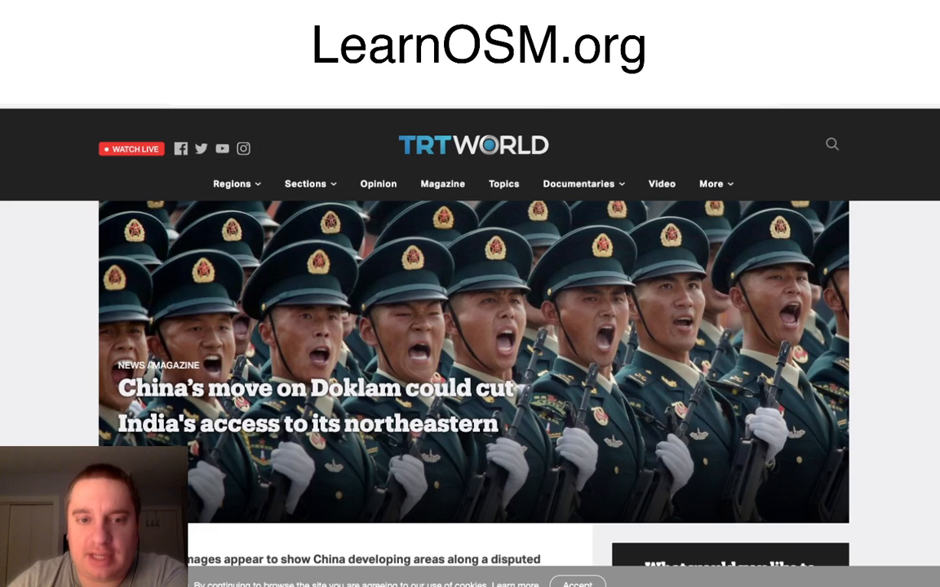
scroll(473, 326, down, 5)
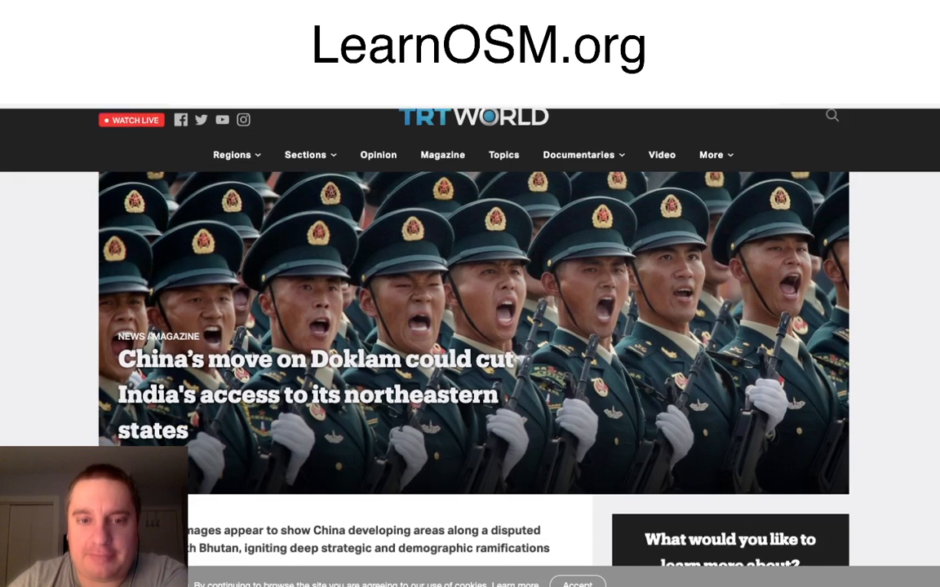
Step: Read the TRT World article on Doklam through its map of PLA military developments and return to the New York Times article
scroll(473, 327, down, 10)
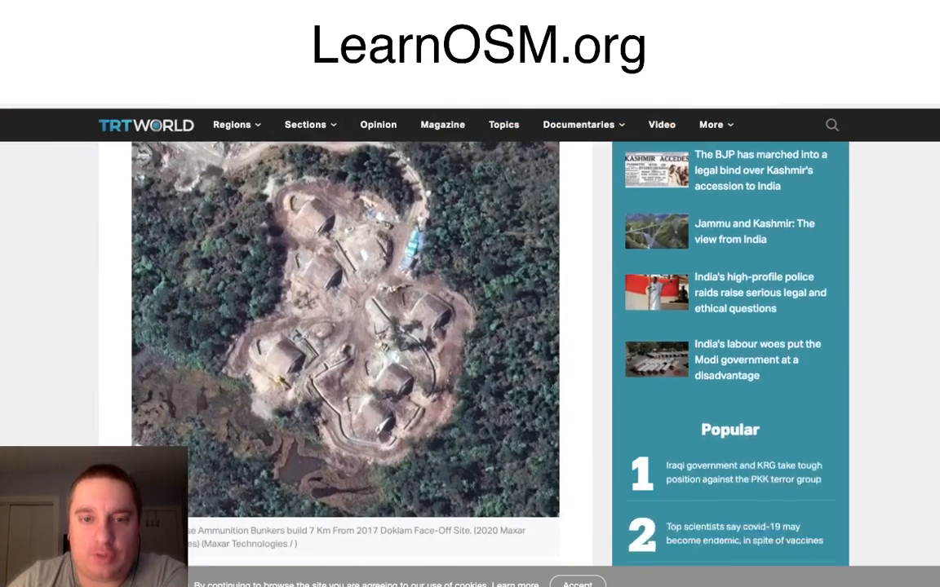
scroll(473, 326, down, 12)
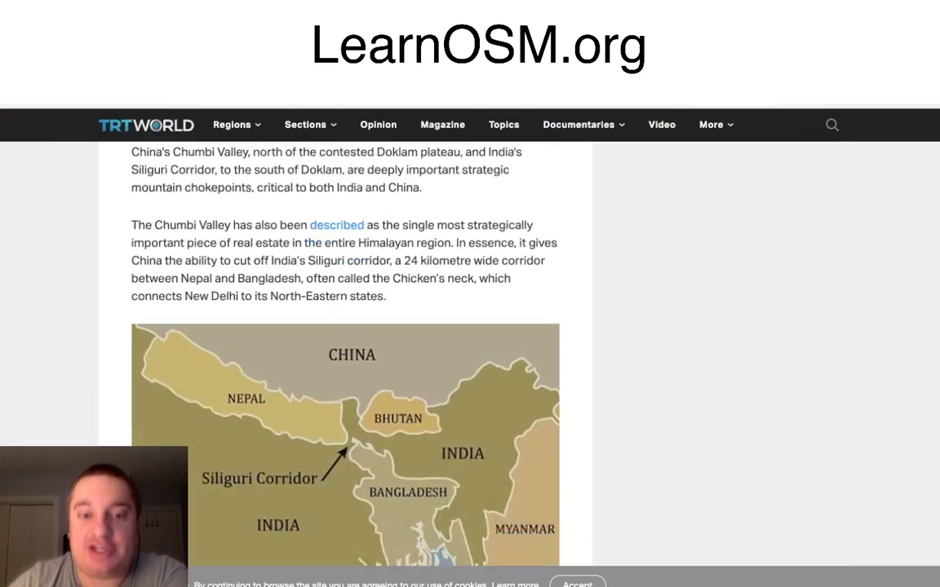
scroll(473, 327, down, 11)
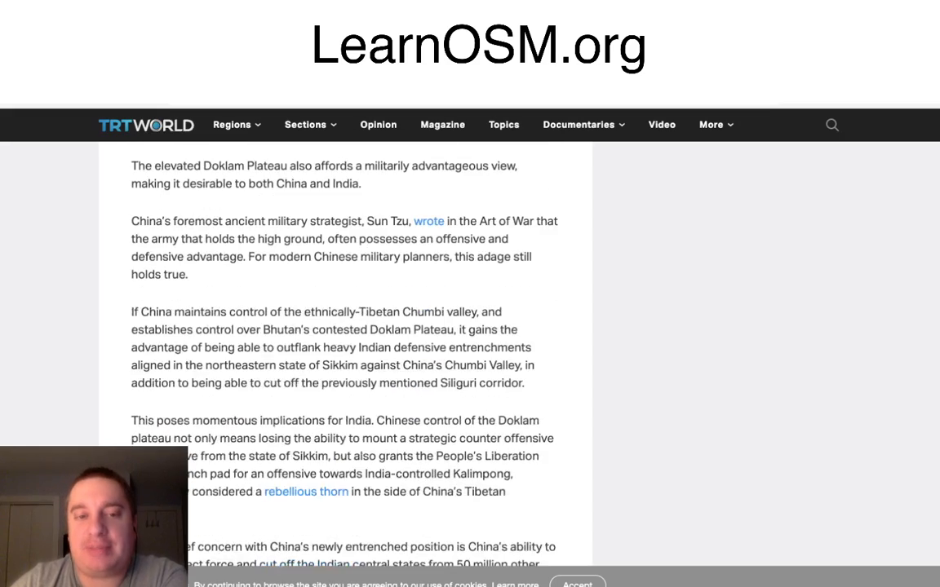
scroll(473, 326, down, 8)
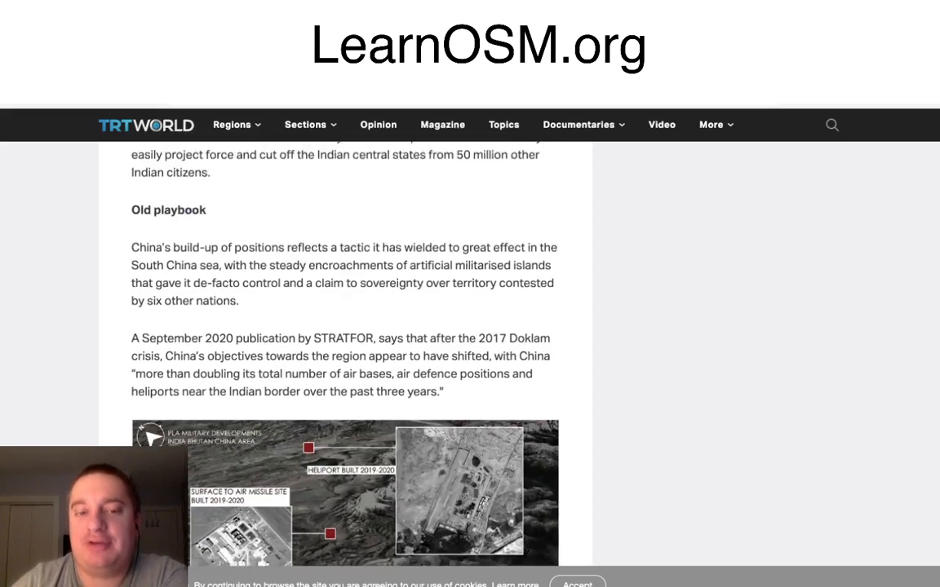
scroll(344, 359, down, 3)
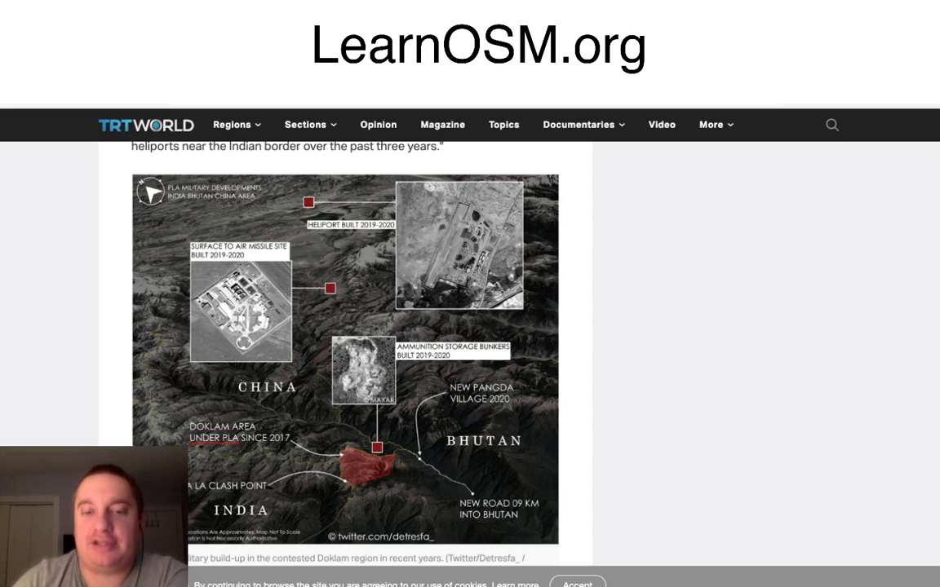
scroll(345, 343, down, 1)
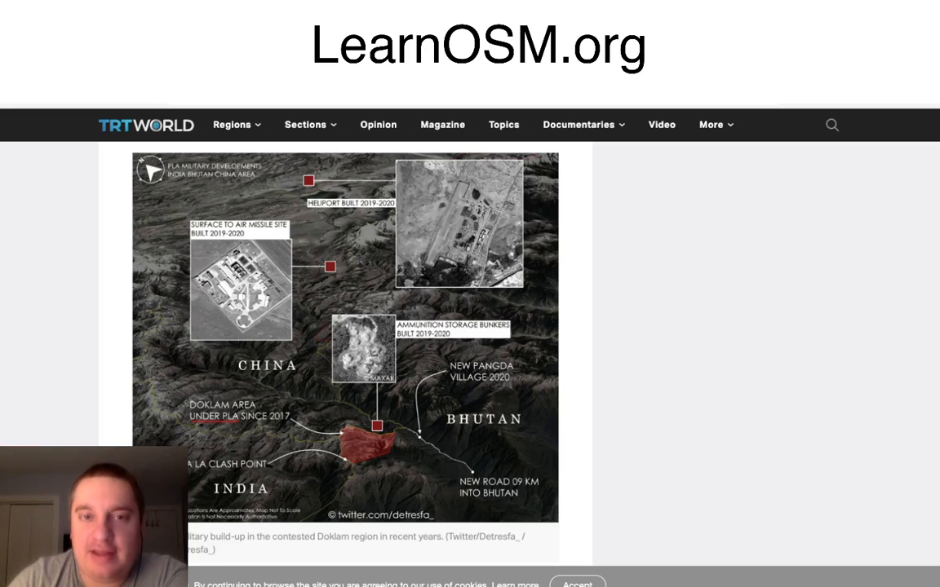
scroll(345, 351, up, 5)
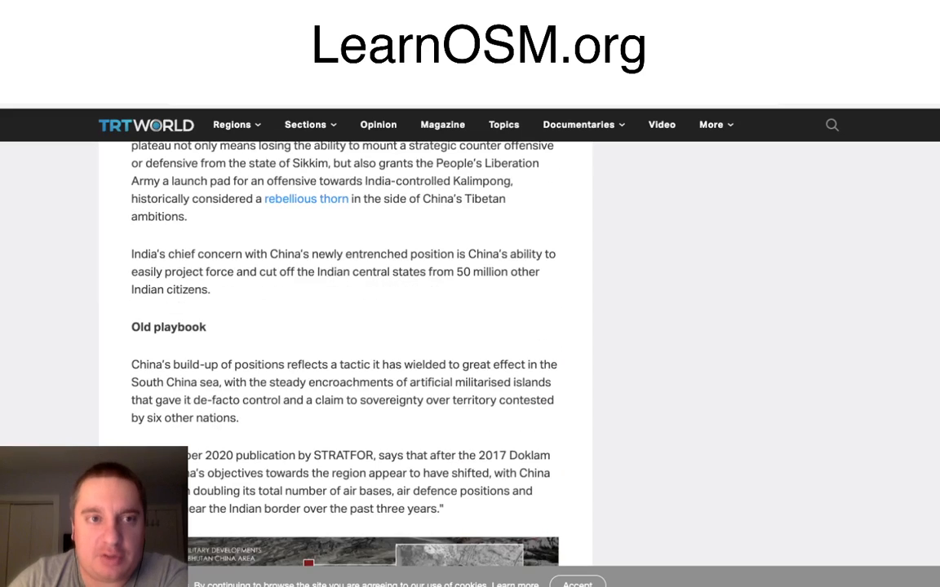
key(ctrl+Tab)
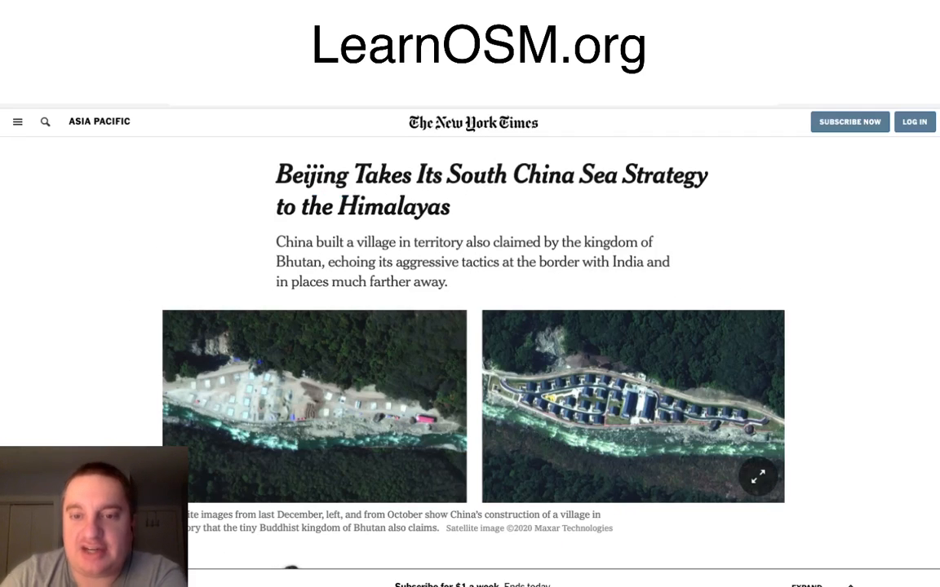
scroll(633, 392, down, 1)
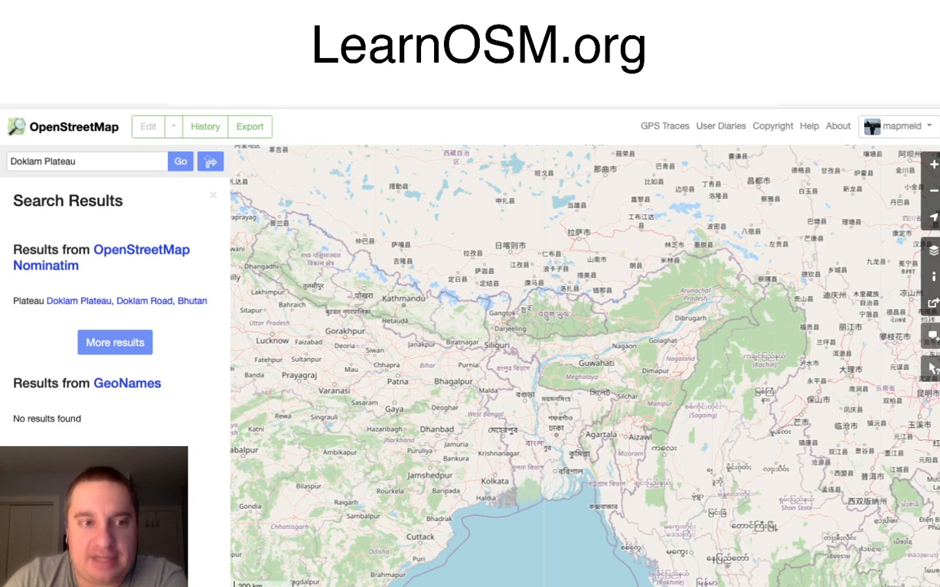
Step: Locate the Doklam Plateau search result on OpenStreetMap and examine the borders between India, China and Bhutan around it
mouse_move(127, 301)
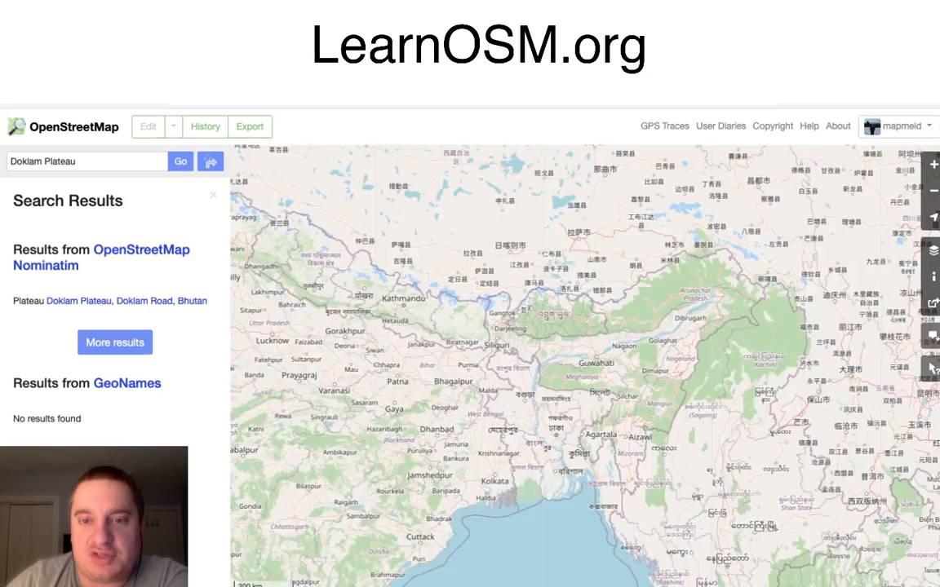
scroll(498, 336, up, 1)
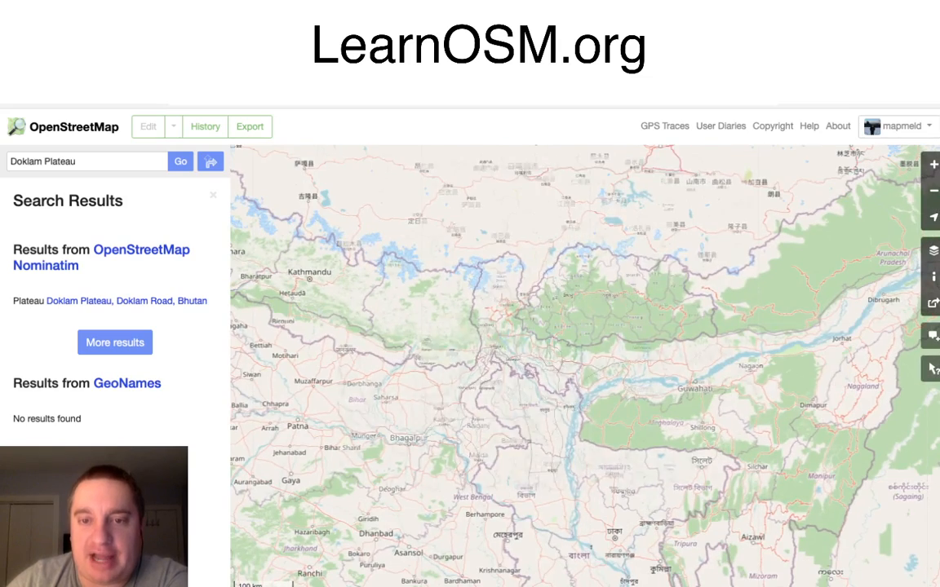
scroll(512, 322, up, 2)
drag(512, 322, 482, 370)
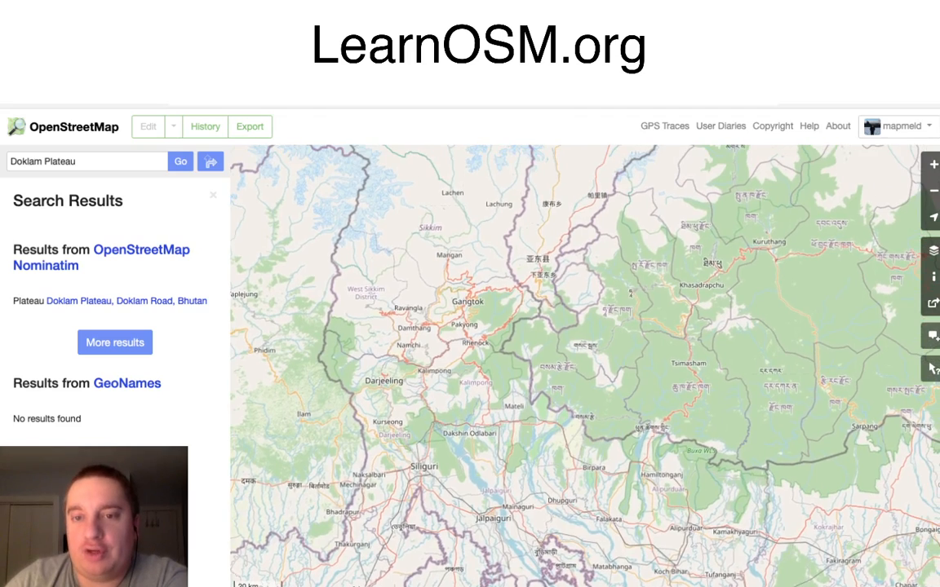
scroll(567, 292, up, 1)
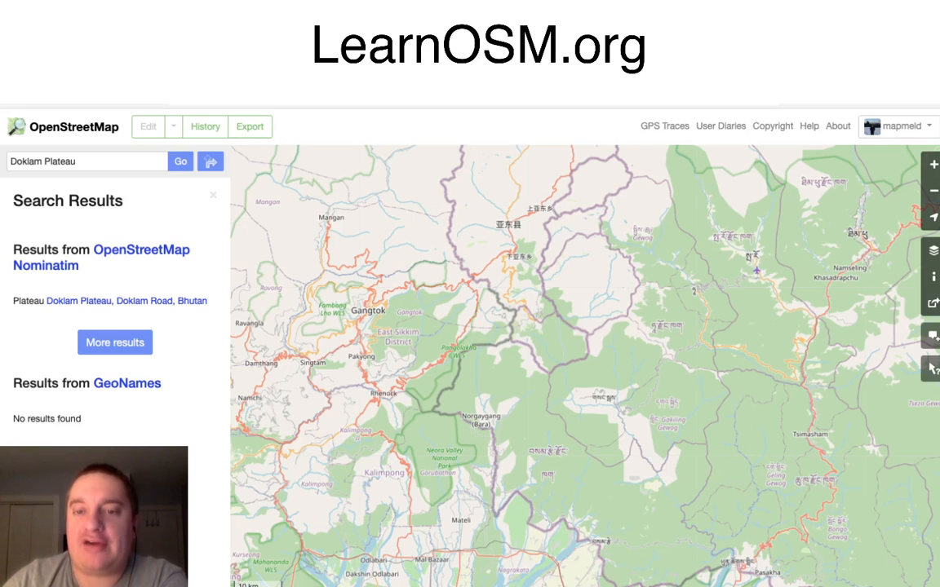
scroll(581, 331, up, 1)
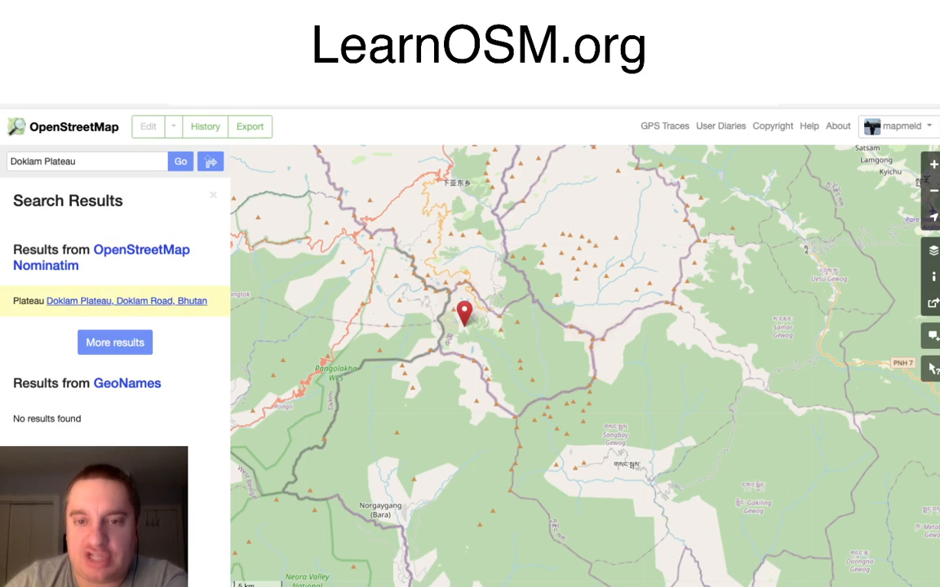
scroll(496, 339, up, 2)
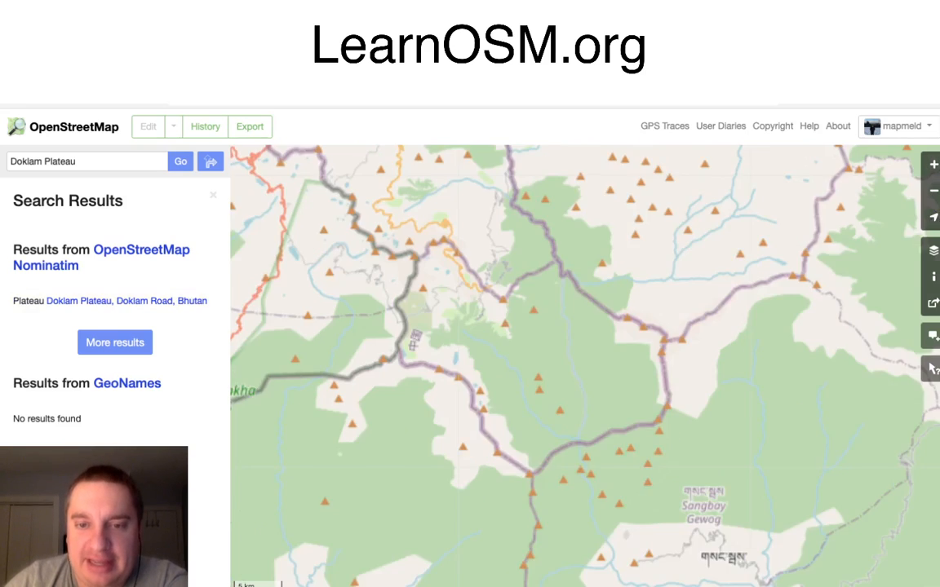
scroll(497, 327, up, 2)
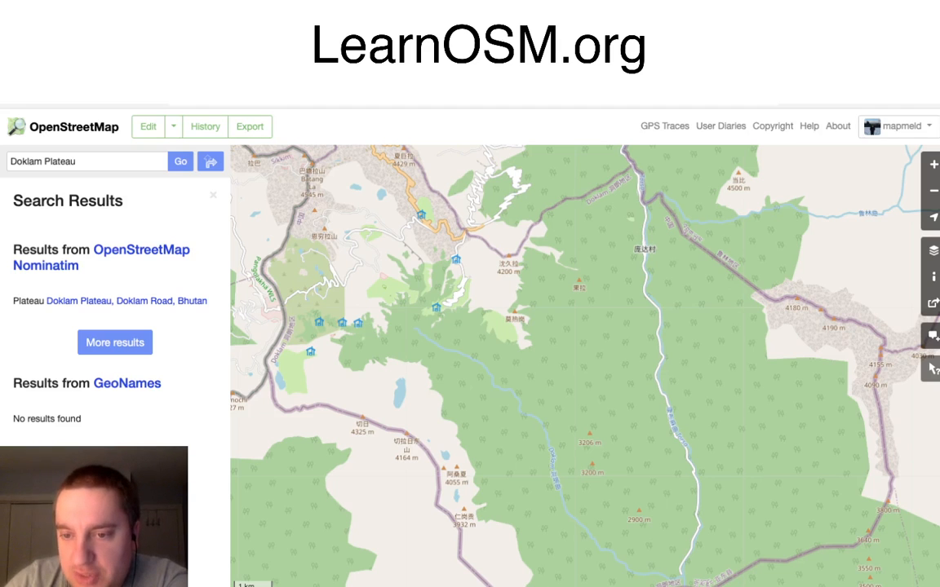
Step: Find the riverside village 庞达村 east of the plateau and open its area in the iD in-browser editor
scroll(691, 447, up, 2)
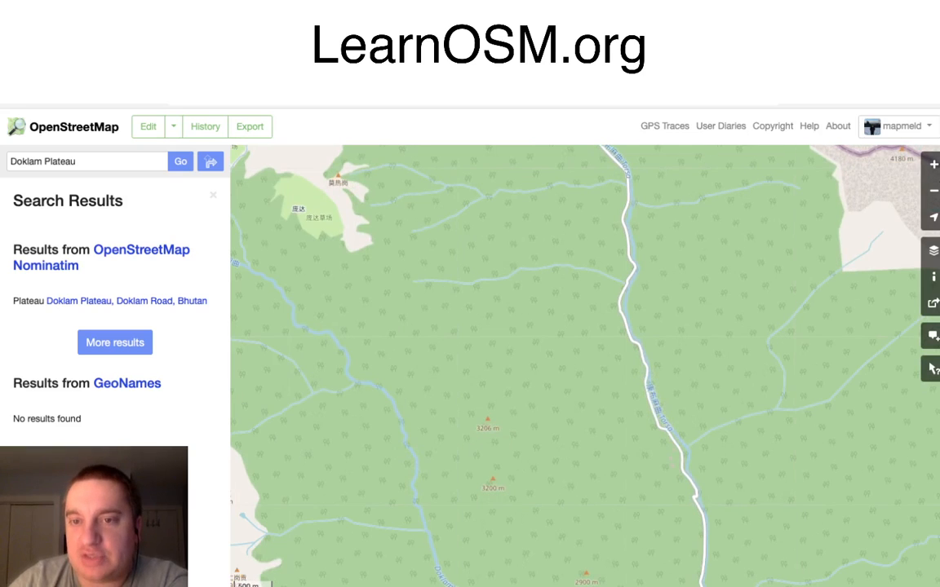
drag(571, 212, 526, 571)
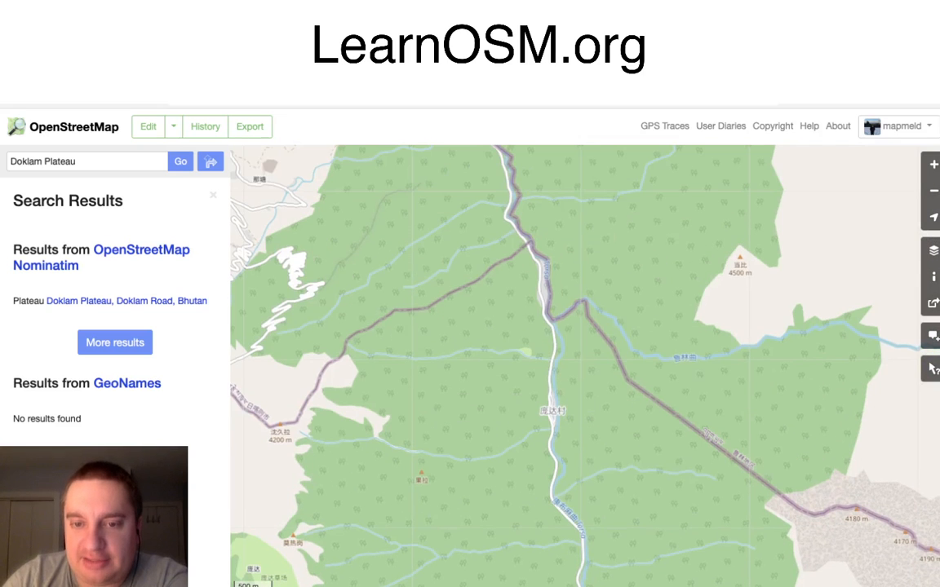
scroll(576, 391, up, 2)
scroll(550, 421, up, 1)
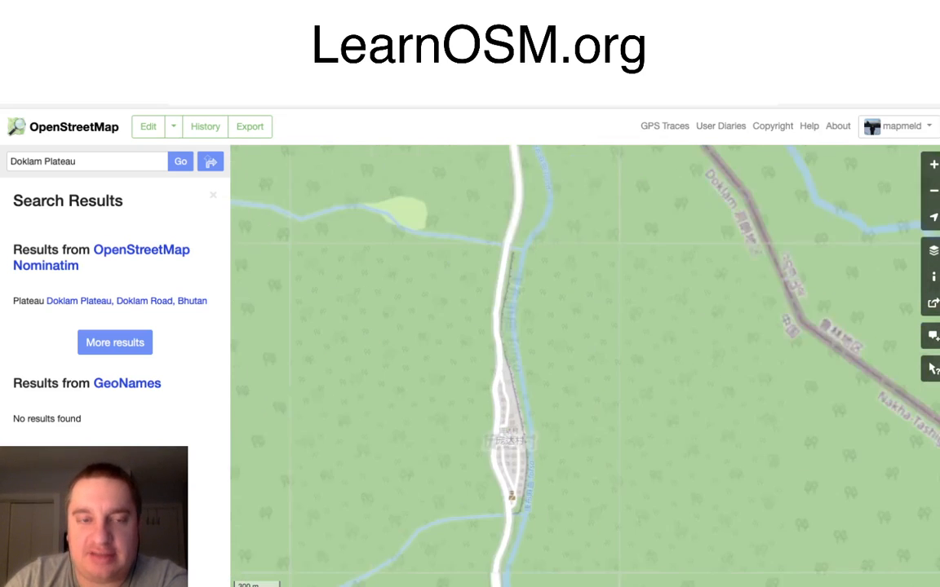
click(174, 127)
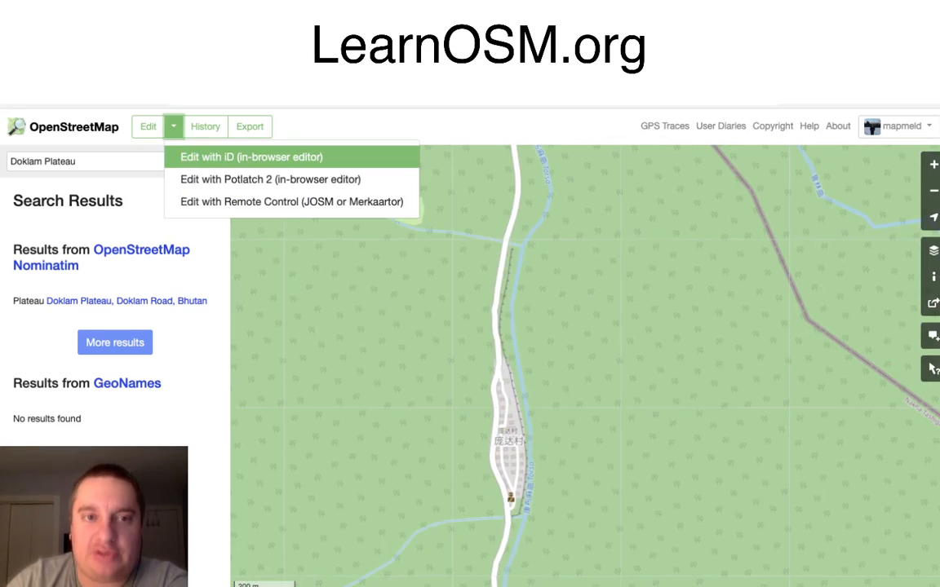
click(211, 159)
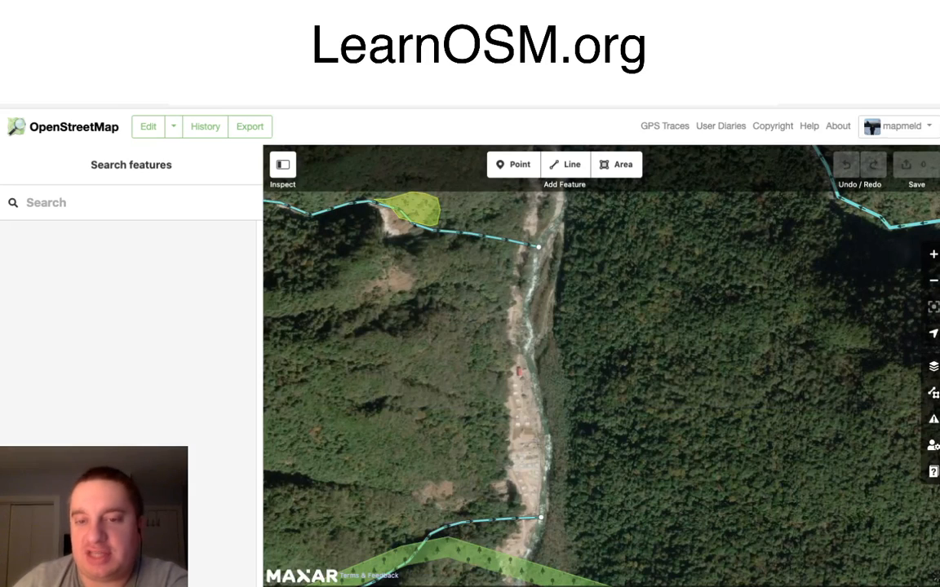
Step: Switch the editor background to Bing aerial imagery and inspect it beneath the village's mapped roads and buildings
click(933, 366)
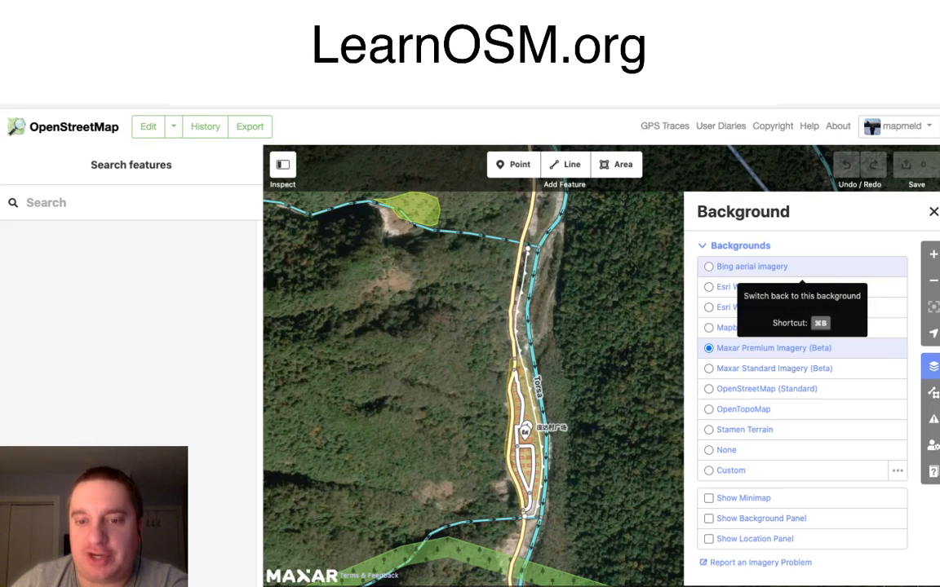
click(751, 267)
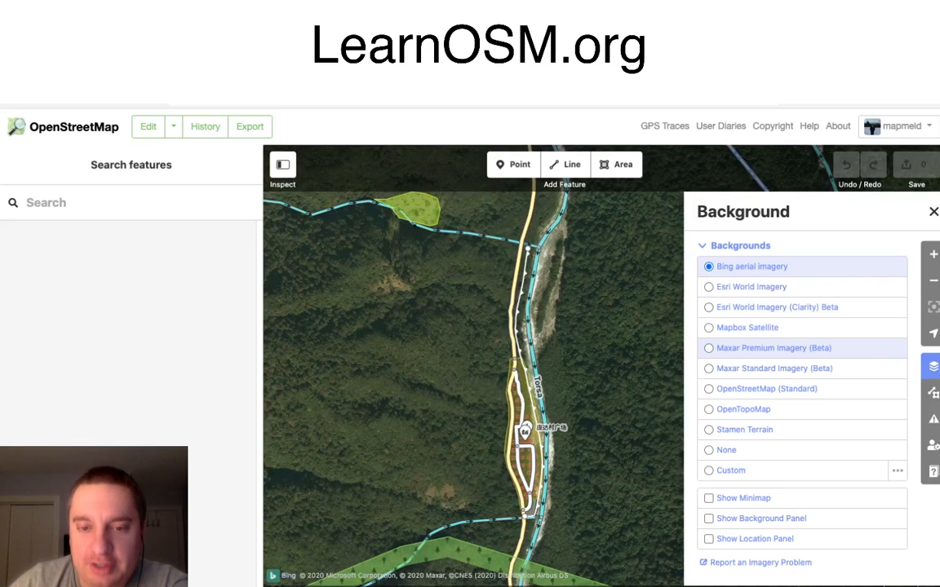
scroll(579, 440, up, 5)
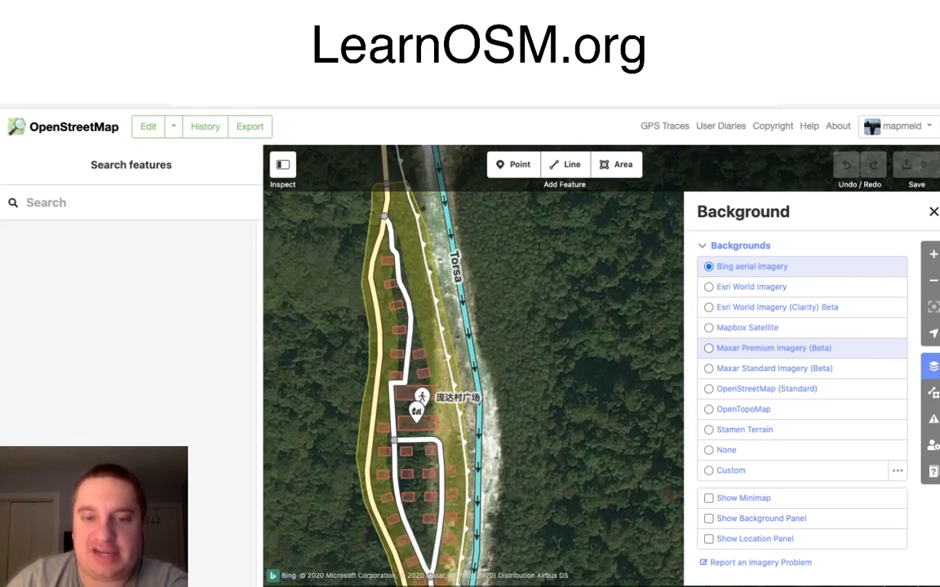
scroll(471, 454, up, 3)
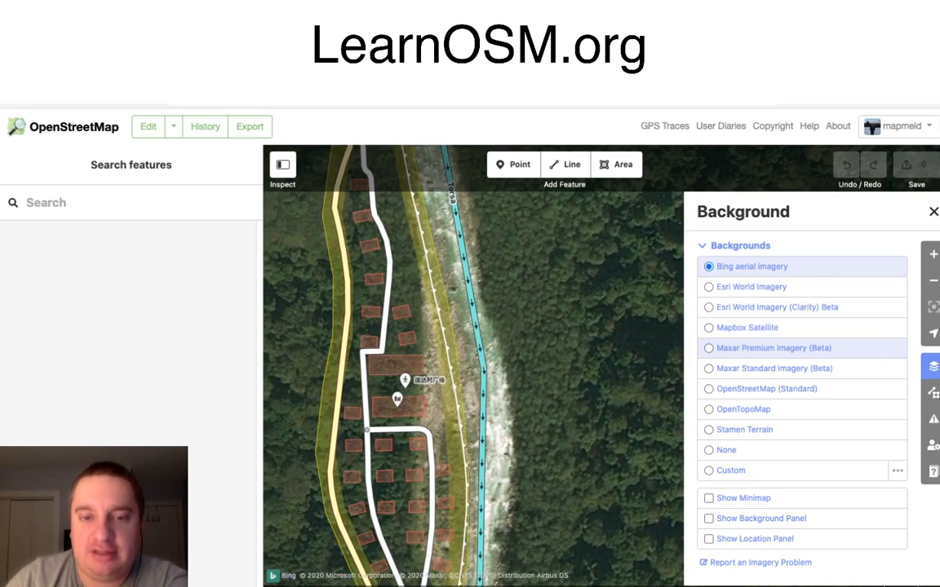
drag(470, 455, 531, 457)
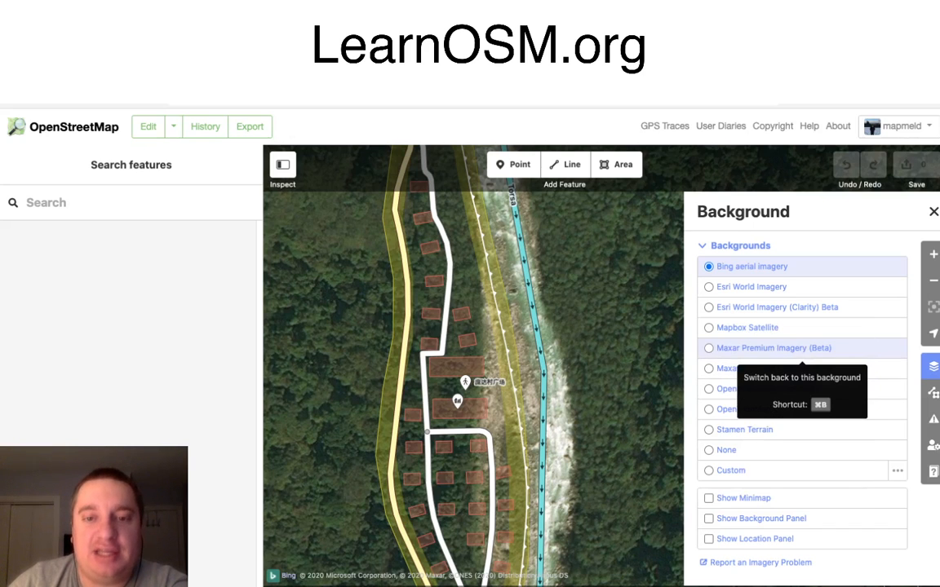
Step: Compare Maxar Premium Imagery (Beta) with Esri World Imagery, keep Maxar Premium as the background and close the background settings
click(801, 348)
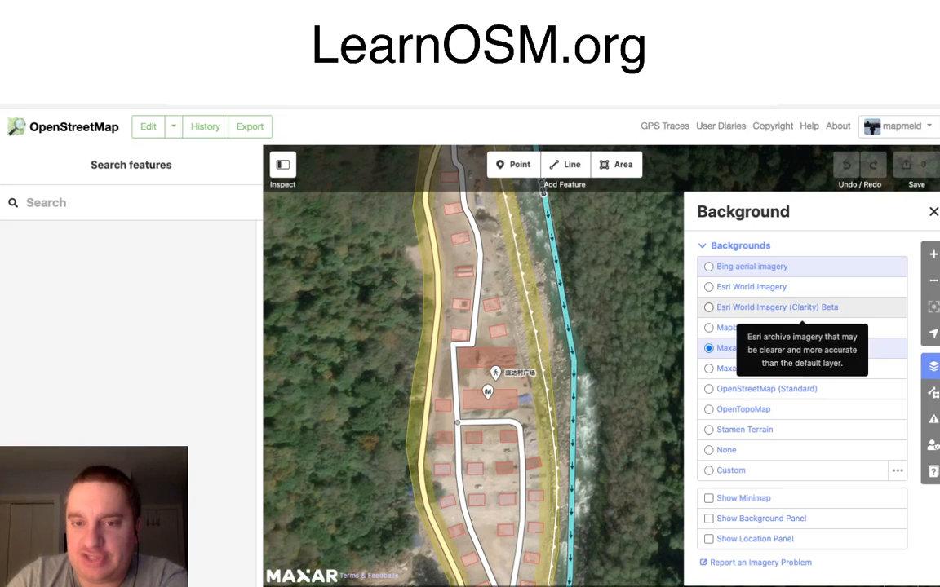
click(751, 286)
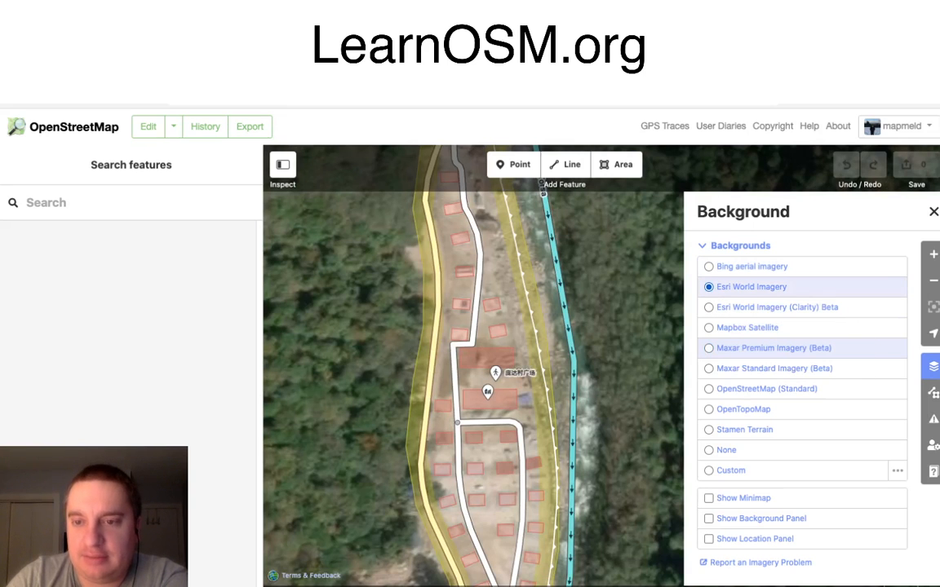
click(773, 347)
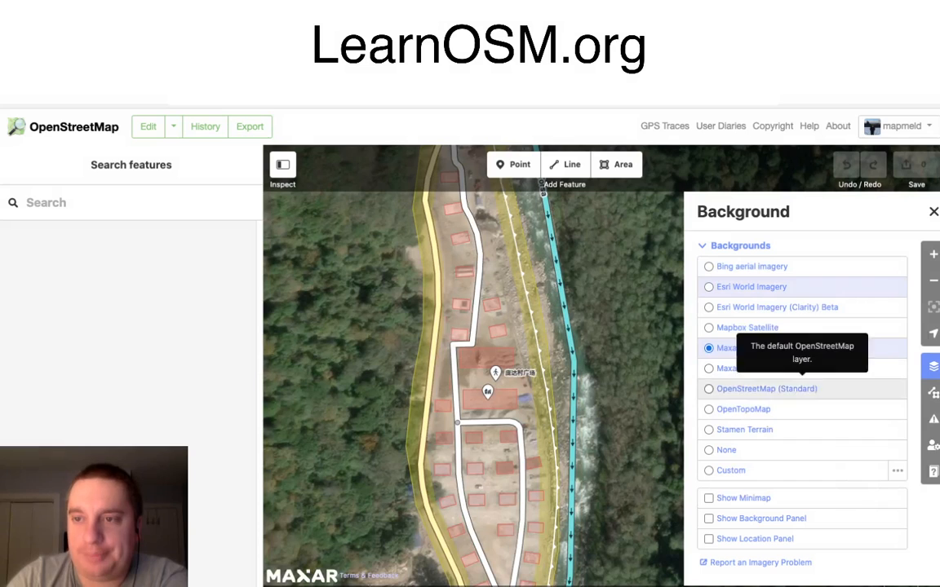
click(933, 211)
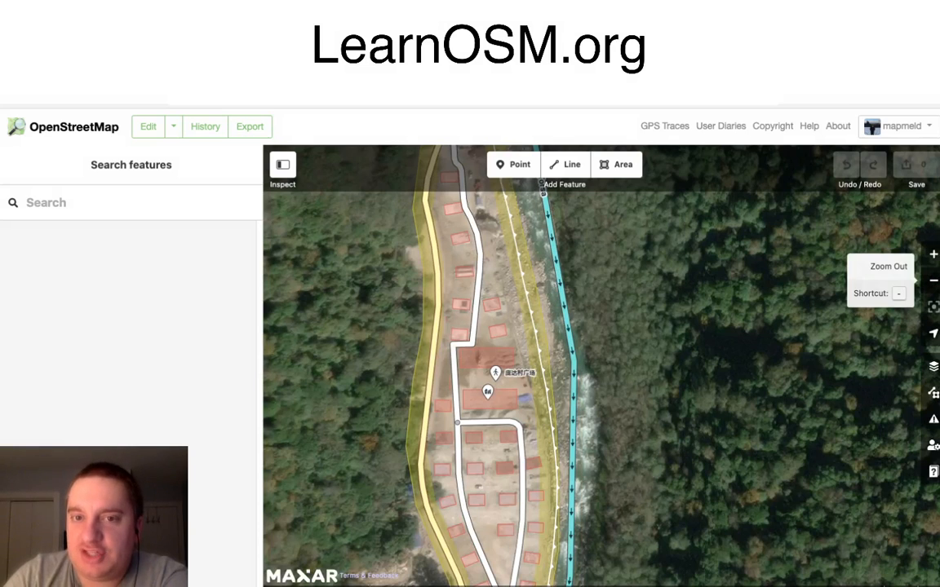
Step: Select the village point in the editor and check its English name, Pangda, against the annotated map in the TRT World article
click(933, 280)
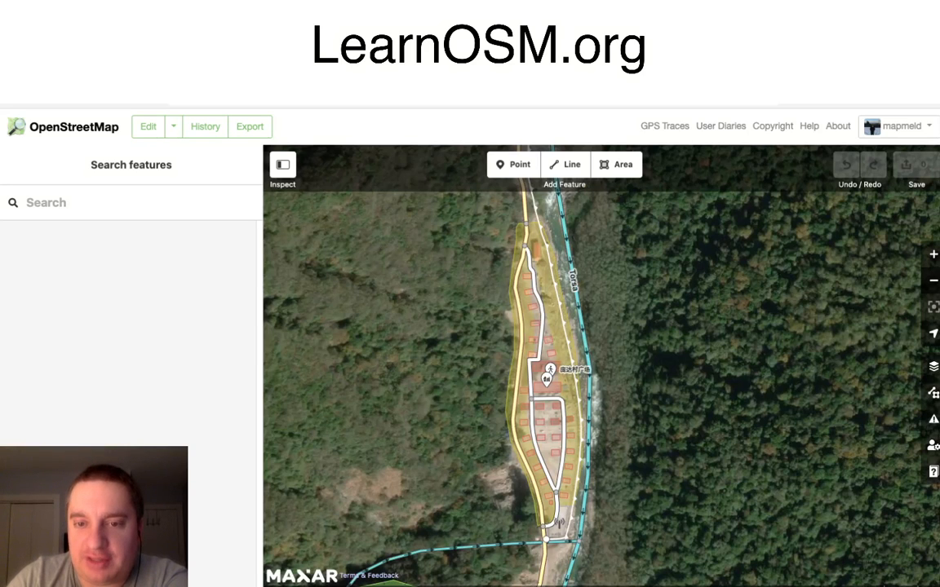
click(547, 380)
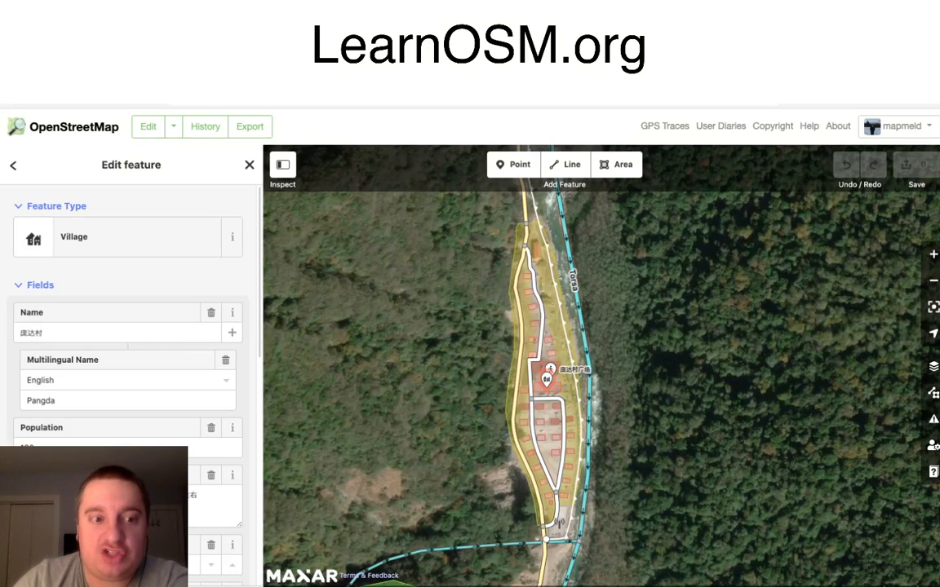
double_click(41, 400)
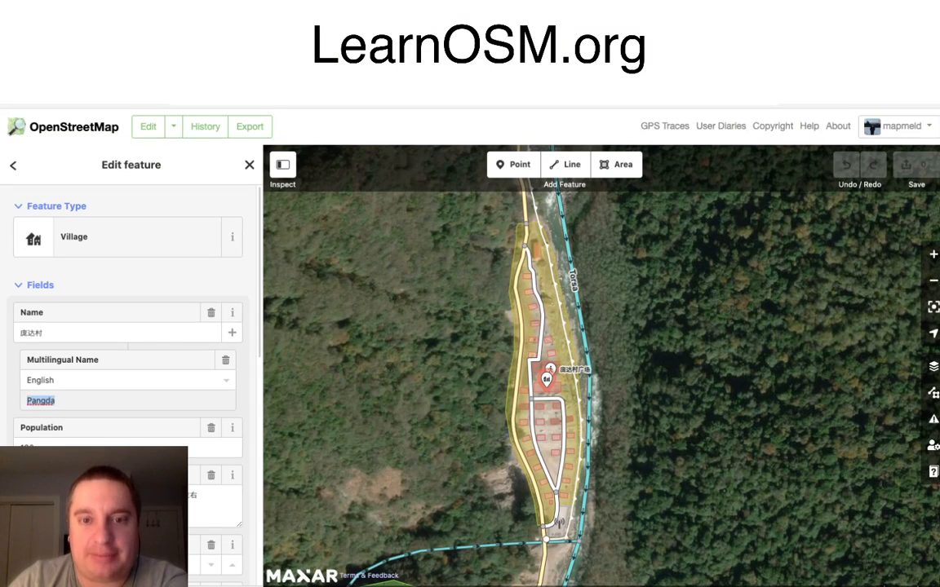
key(ctrl+Tab)
key(ctrl+Tab)
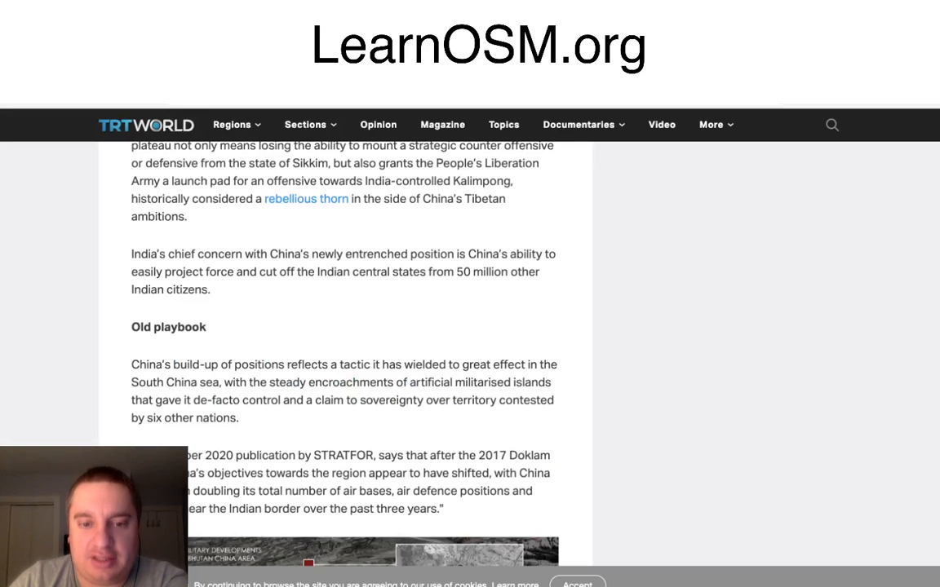
scroll(343, 343, down, 5)
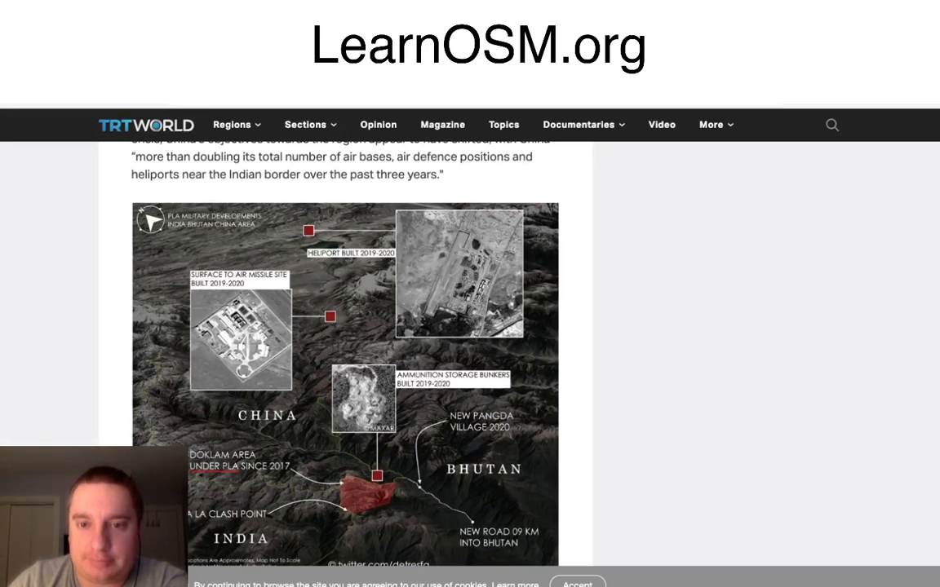
key(ctrl+Tab)
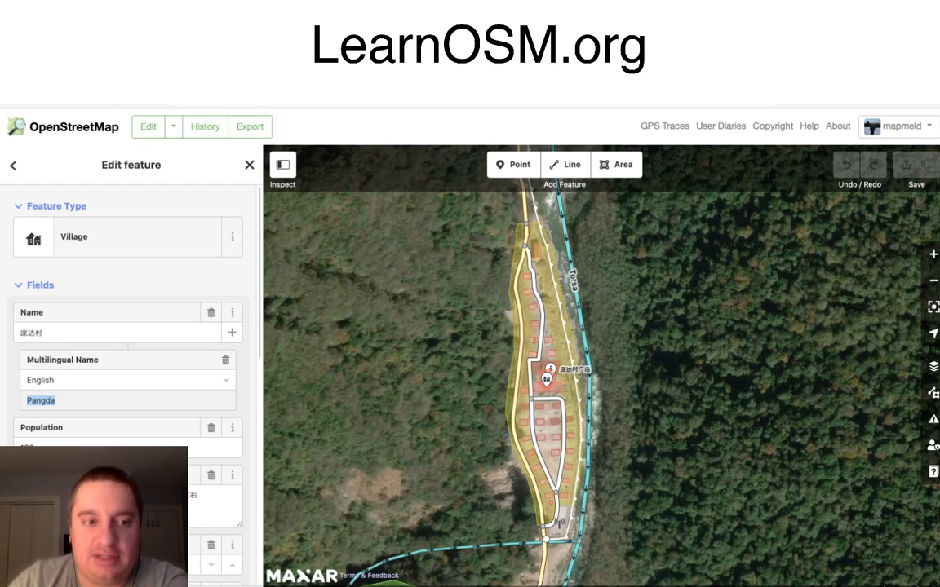
Step: Review the village point's population, description, elevation, Wikipedia field and tags, and deselect it
scroll(130, 367, down, 2)
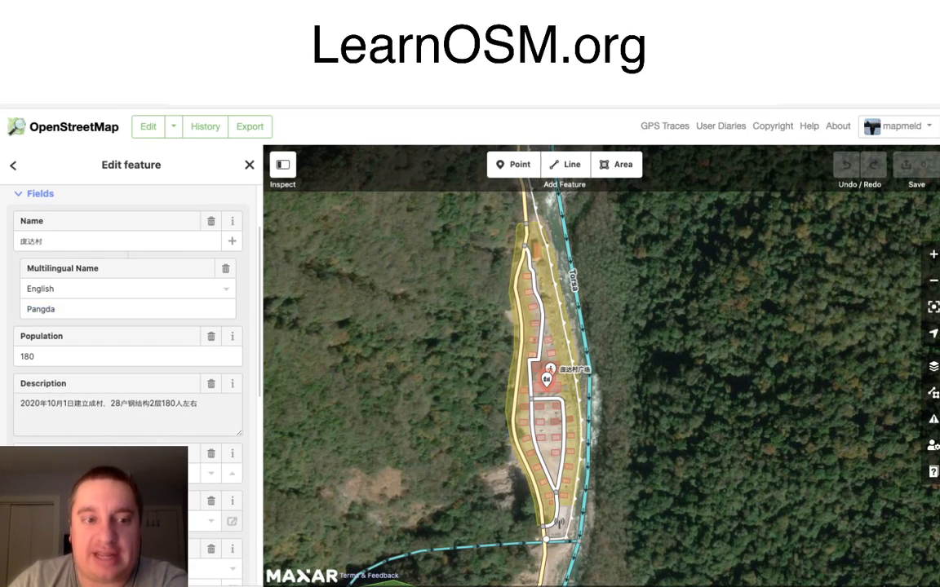
scroll(73, 380, down, 1)
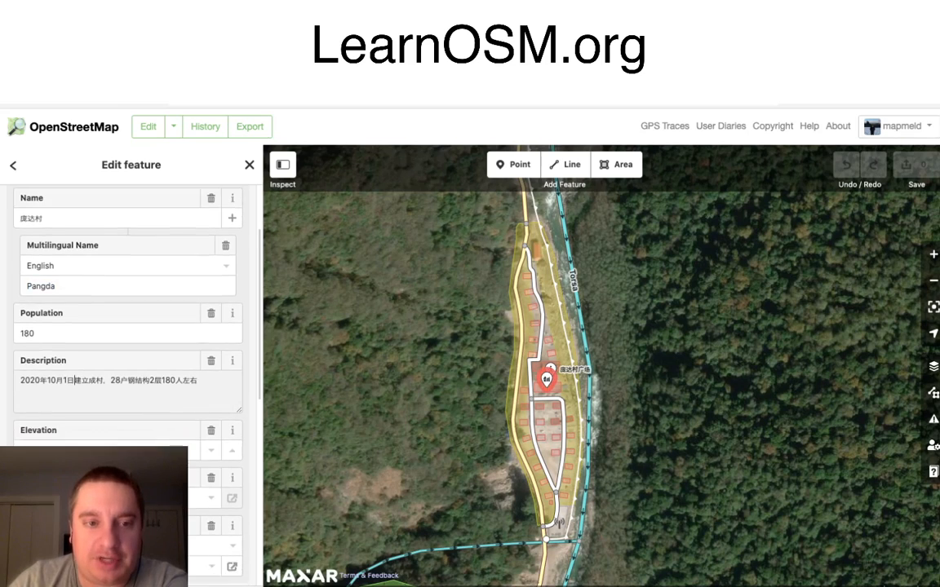
scroll(73, 381, down, 2)
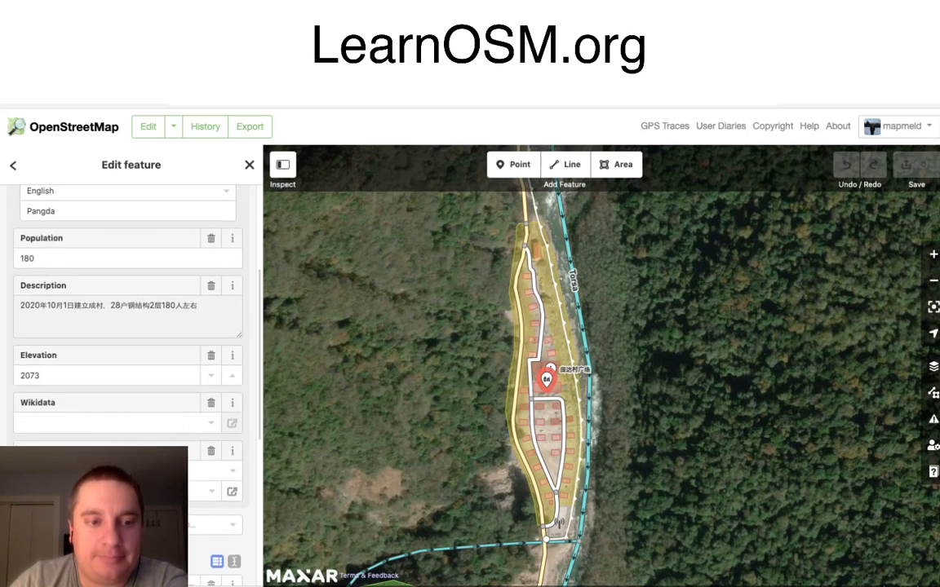
scroll(131, 367, down, 6)
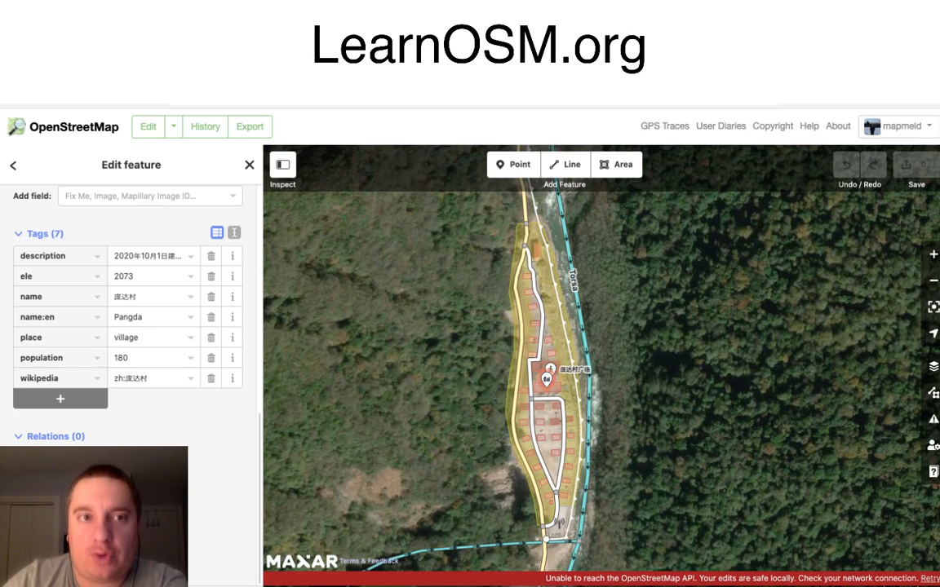
key(ctrl+Tab)
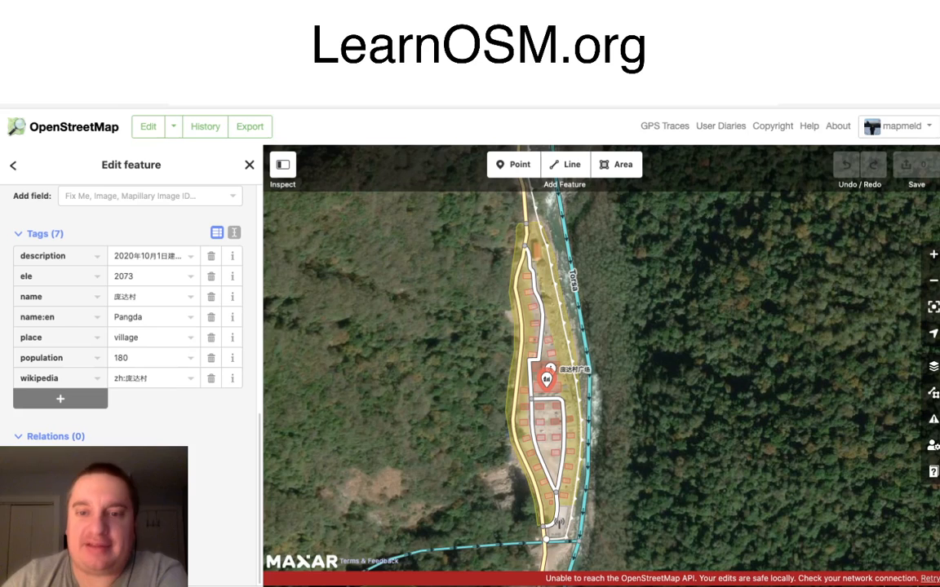
key(Escape)
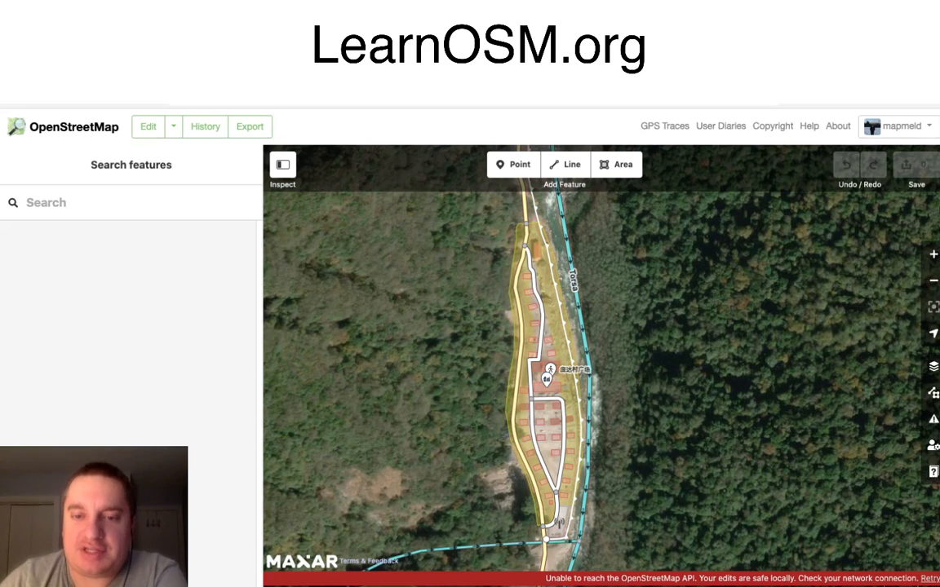
Step: Inspect the tags of the residential area around the village and compare the mapped buildings with The New York Times' satellite images
scroll(602, 366, up, 5)
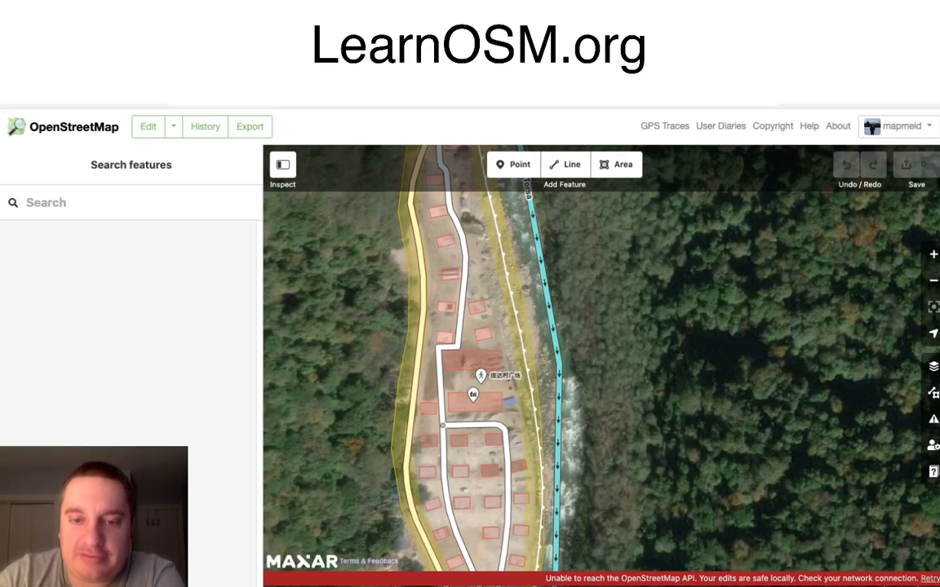
click(408, 276)
drag(493, 440, 510, 410)
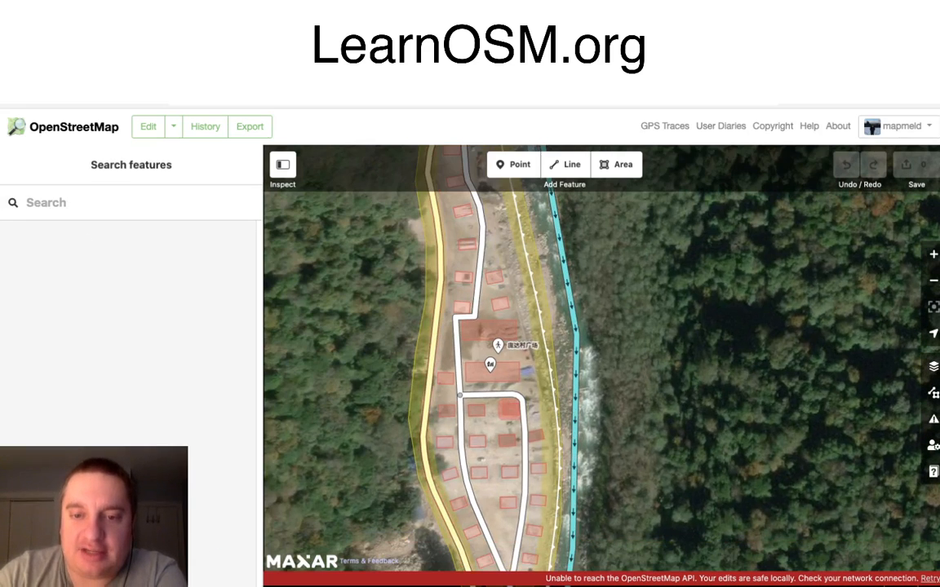
click(510, 410)
double_click(546, 407)
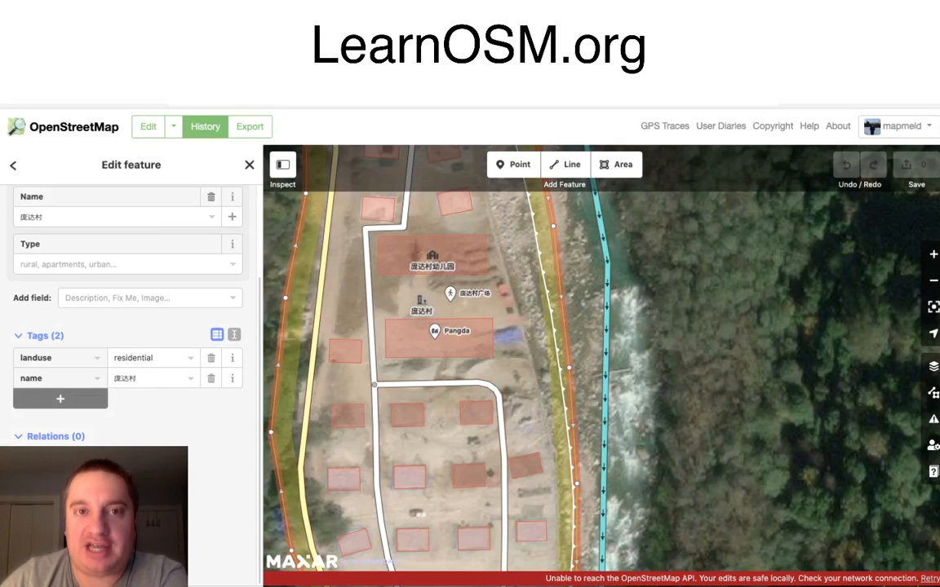
key(ctrl+Tab)
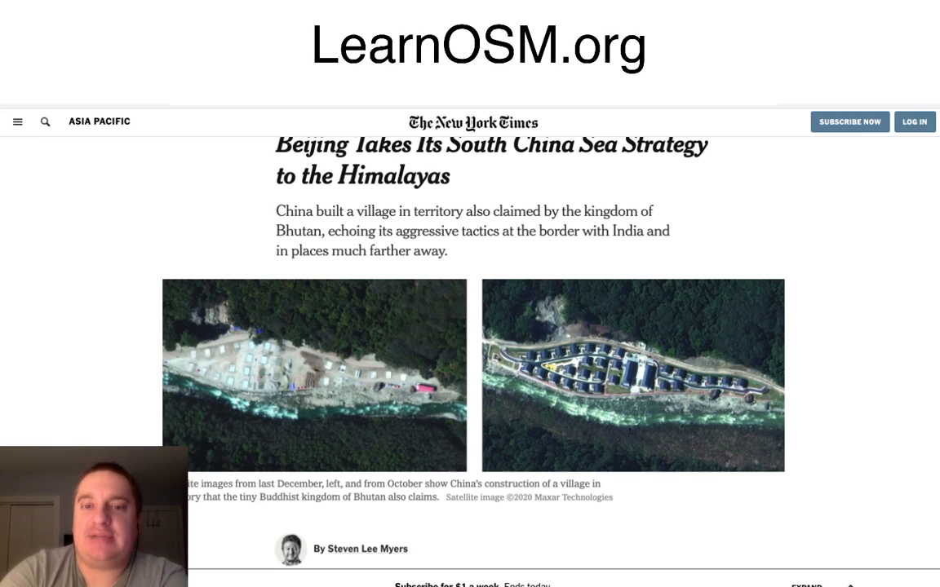
key(ctrl+shift+Tab)
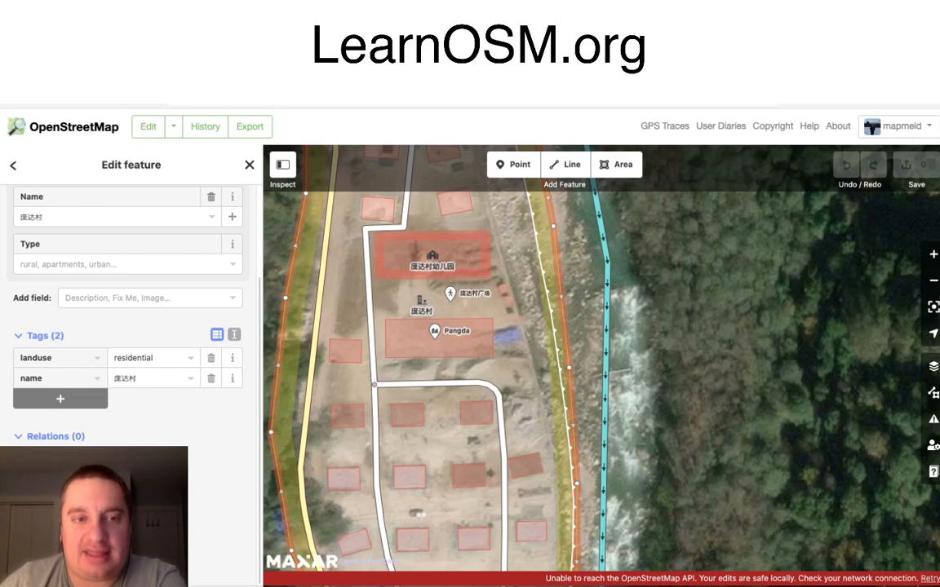
Step: Inspect the feature details of the kindergarten building, the two southernmost houses and the small police building beside the road
click(454, 250)
scroll(122, 245, up, 5)
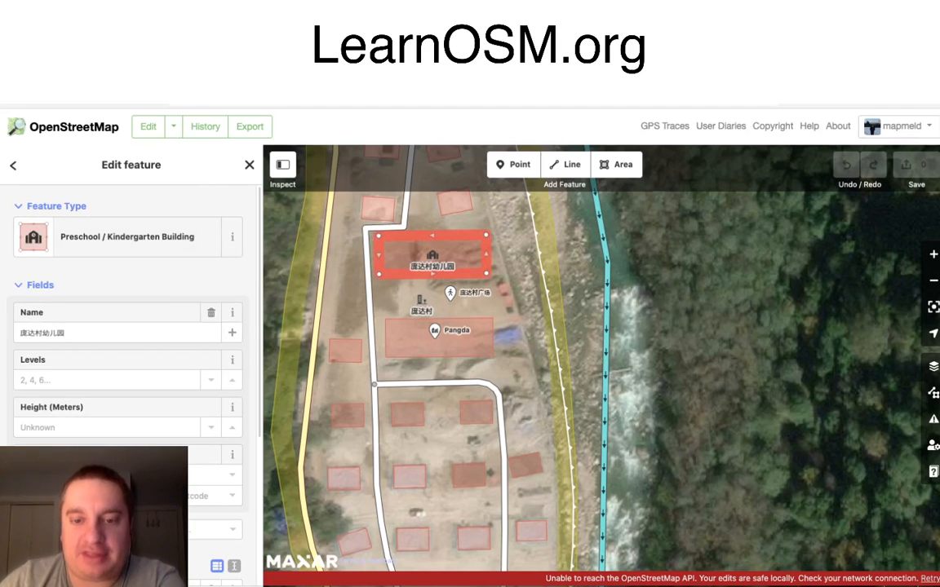
drag(530, 449, 532, 308)
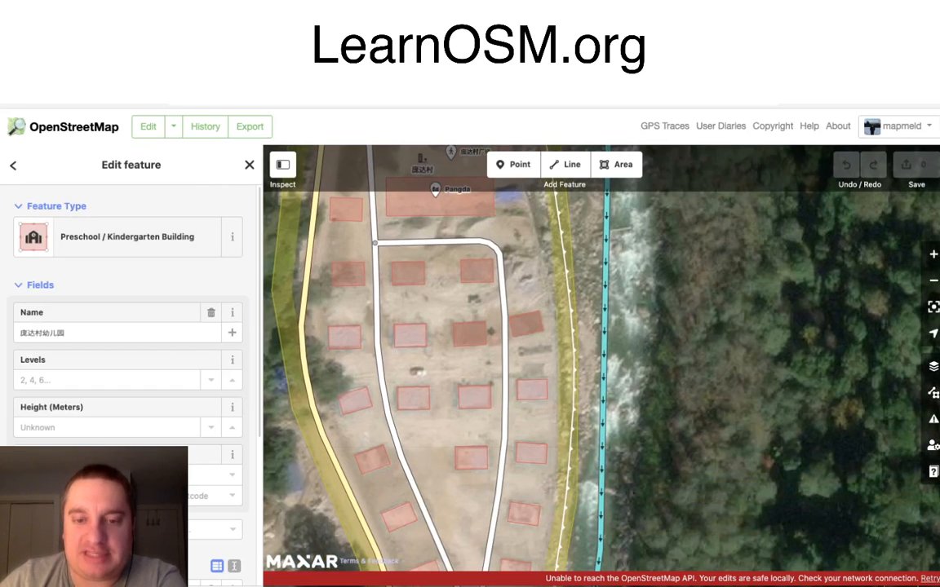
drag(522, 425, 544, 251)
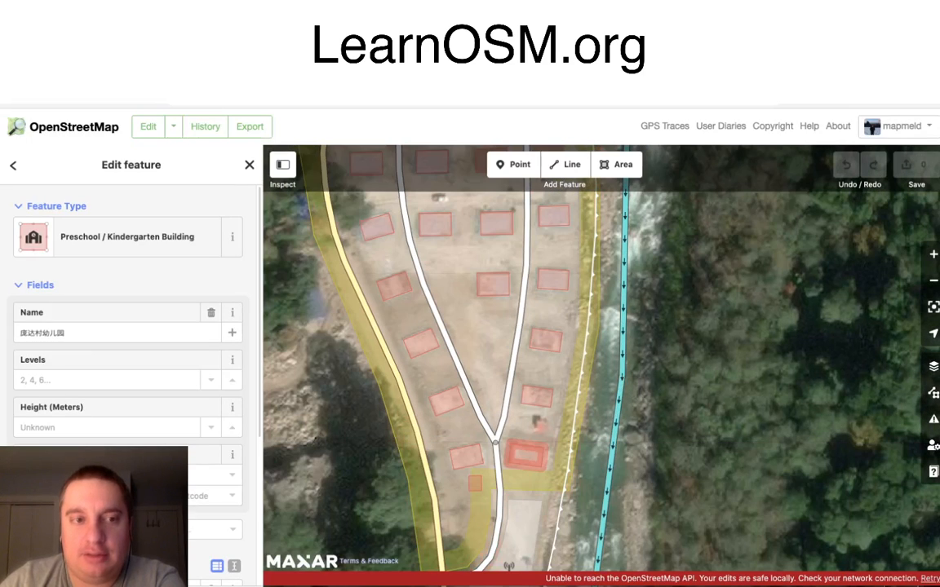
click(526, 455)
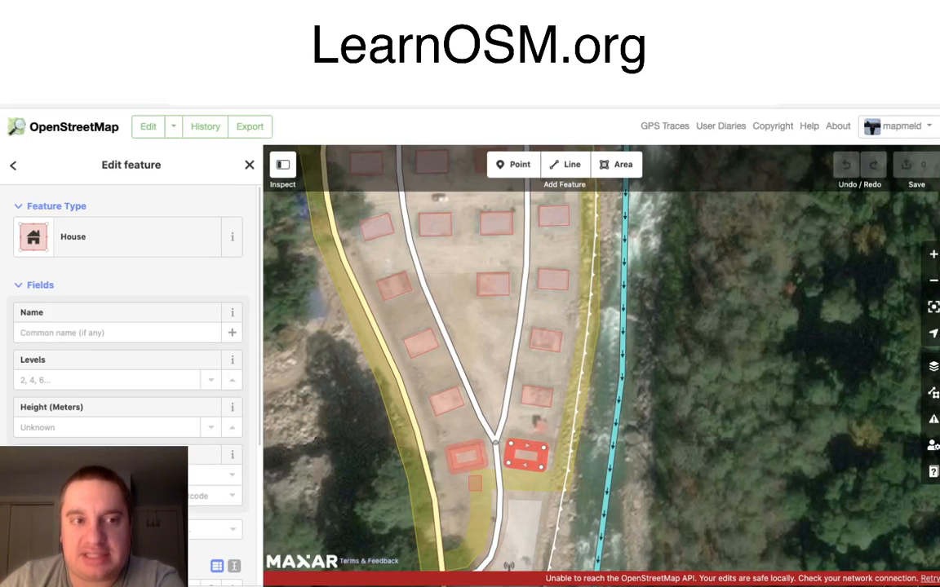
click(467, 457)
drag(466, 456, 458, 348)
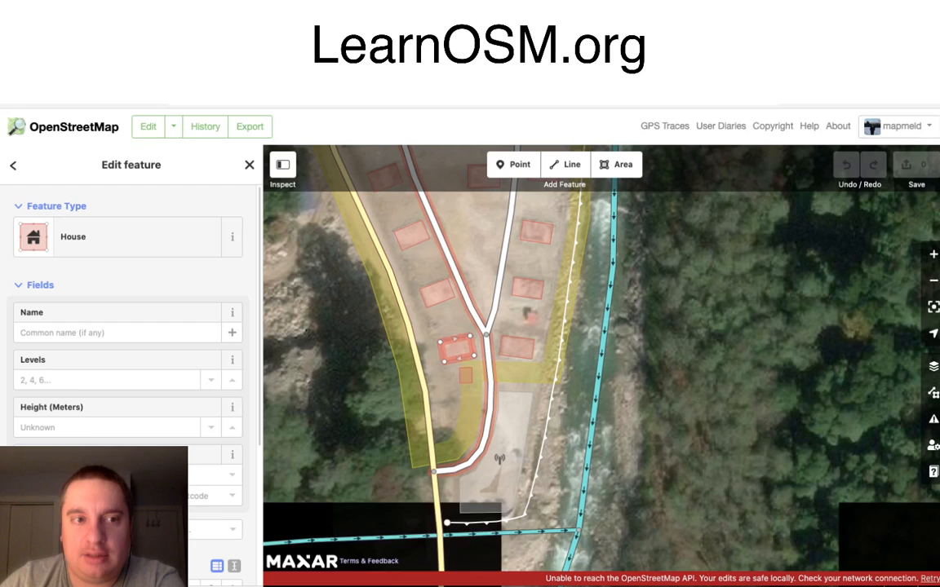
click(464, 376)
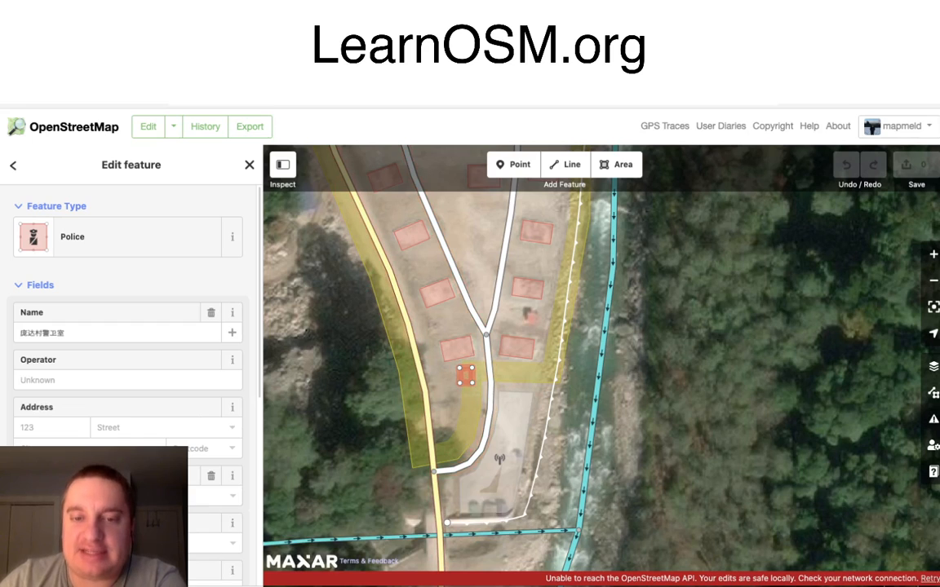
key(Escape)
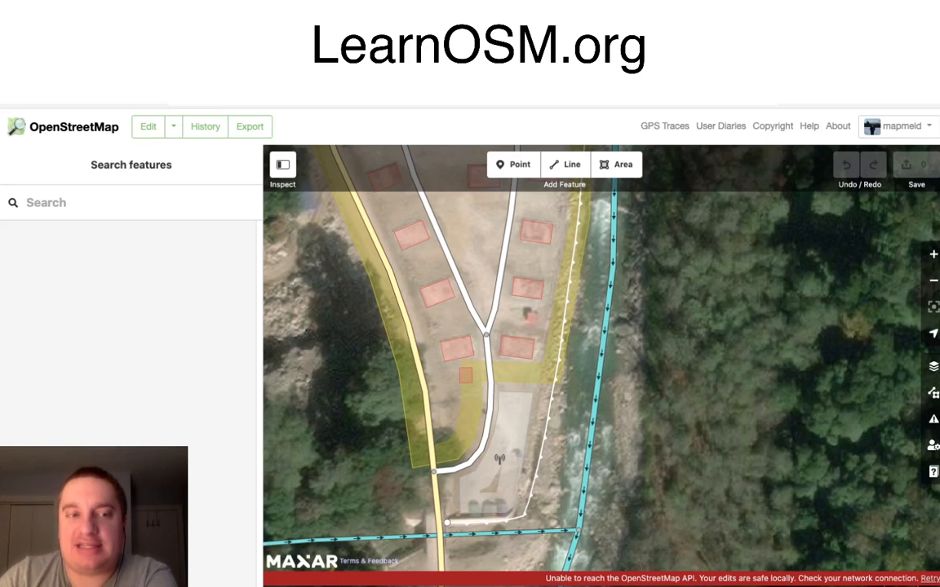
Step: Examine the monitoring station area south of the houses and return to an overview of the village's mapped buildings
mouse_move(499, 460)
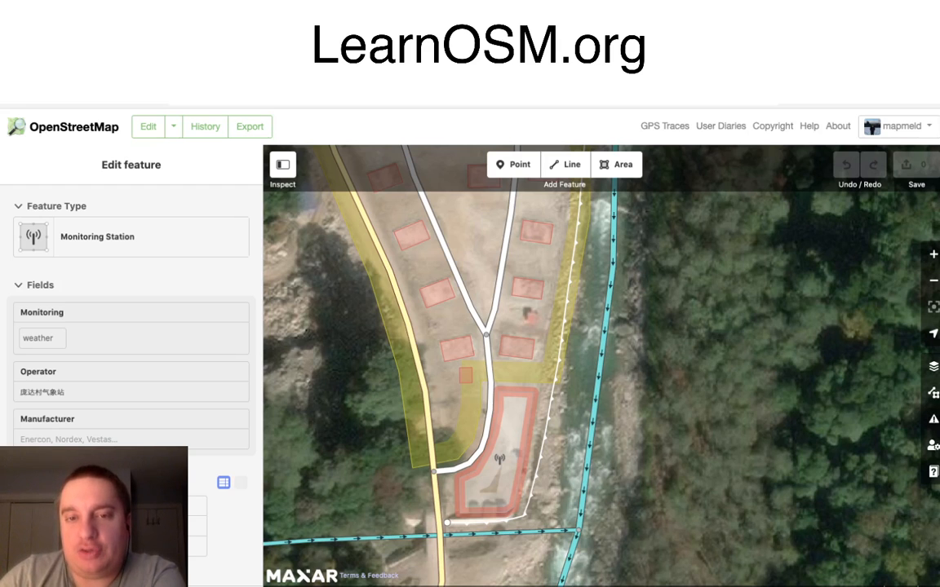
drag(453, 320, 460, 414)
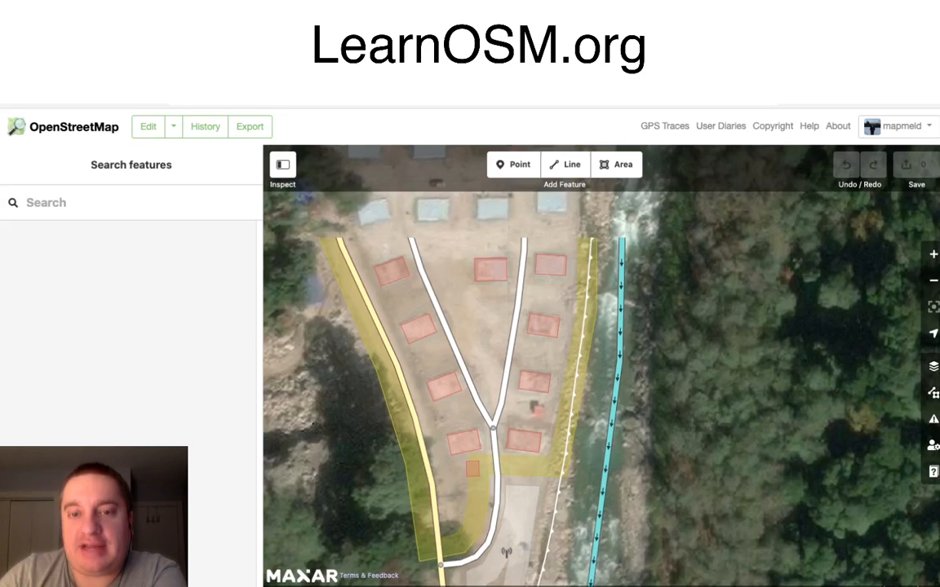
scroll(498, 367, up, 4)
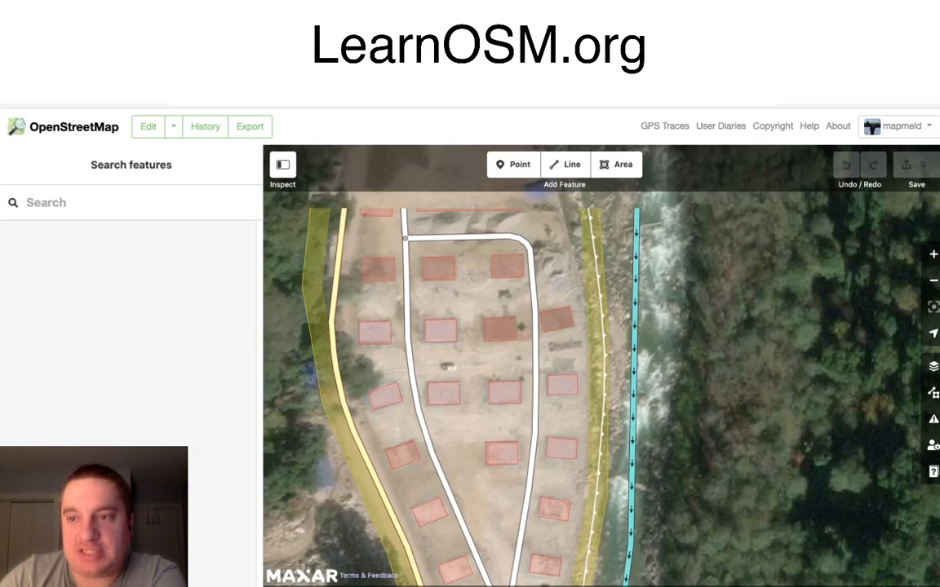
drag(530, 385, 532, 429)
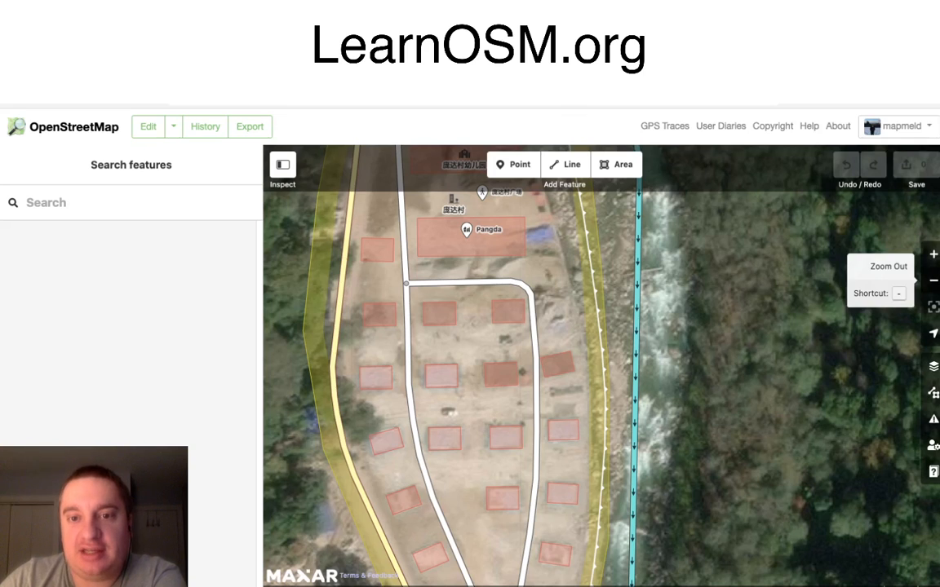
click(933, 280)
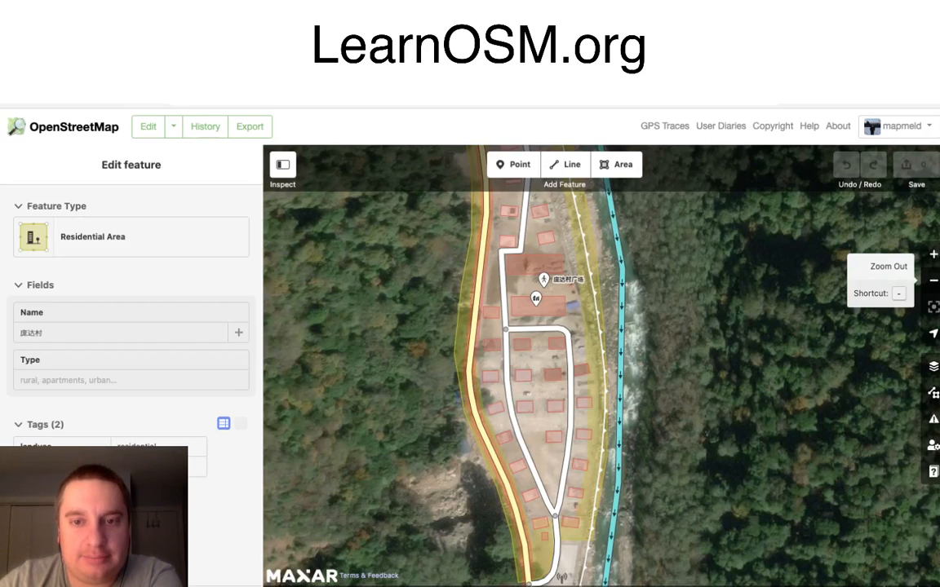
Step: Select the village point, open its node page on the OpenStreetMap website and view its edit history
click(536, 300)
scroll(131, 327, down, 5)
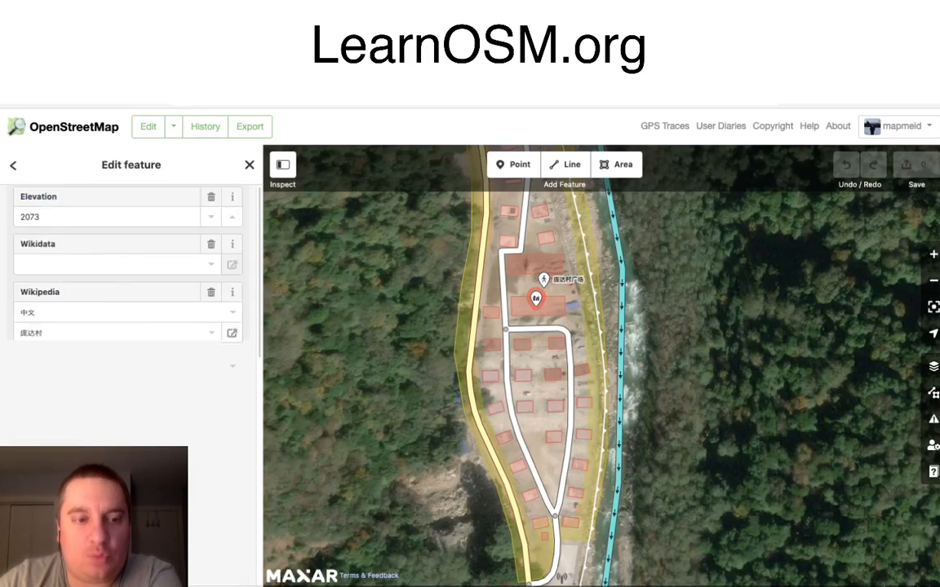
scroll(131, 327, down, 5)
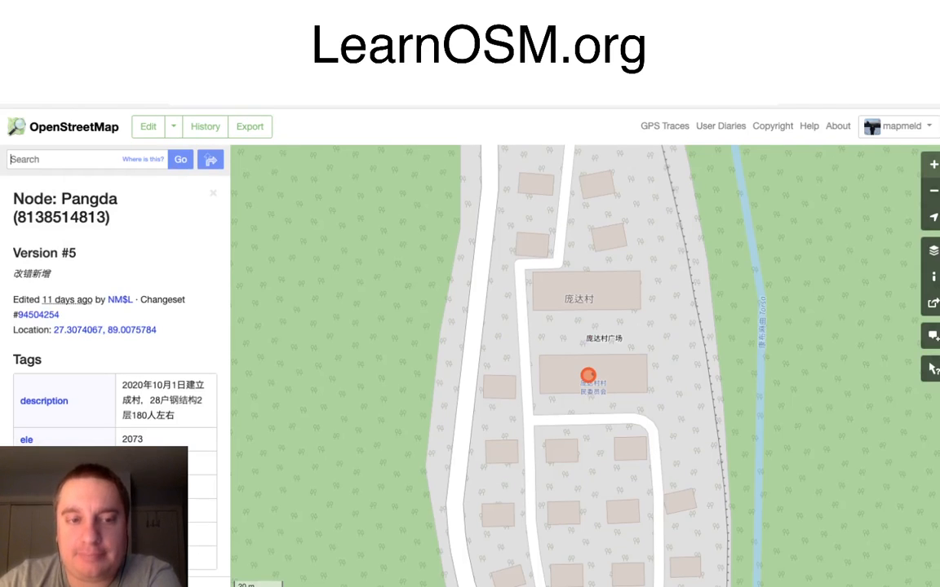
click(120, 586)
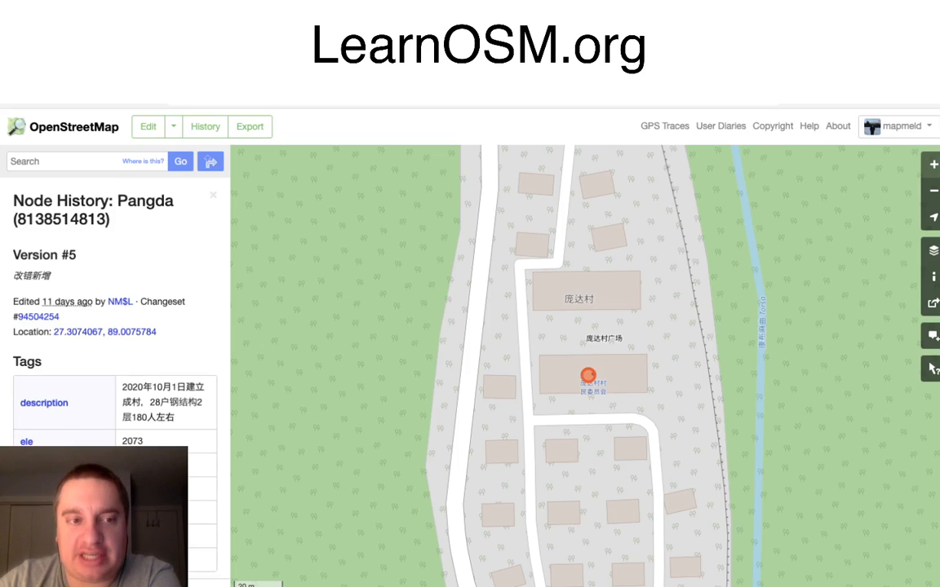
Step: Compare the editors, changesets and tags across the node's versions, going from the first version back up to the newer ones
scroll(115, 326, down, 5)
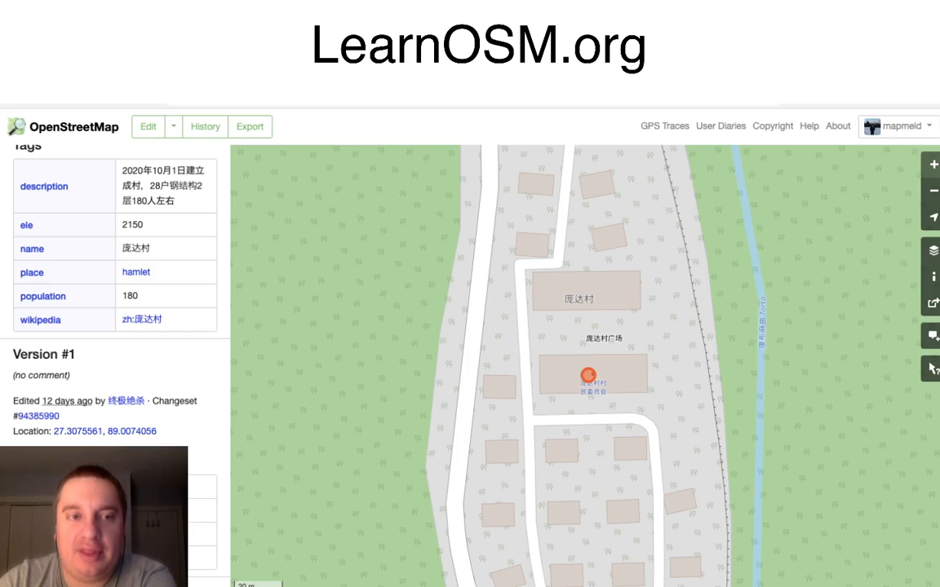
scroll(114, 326, up, 3)
scroll(114, 326, up, 10)
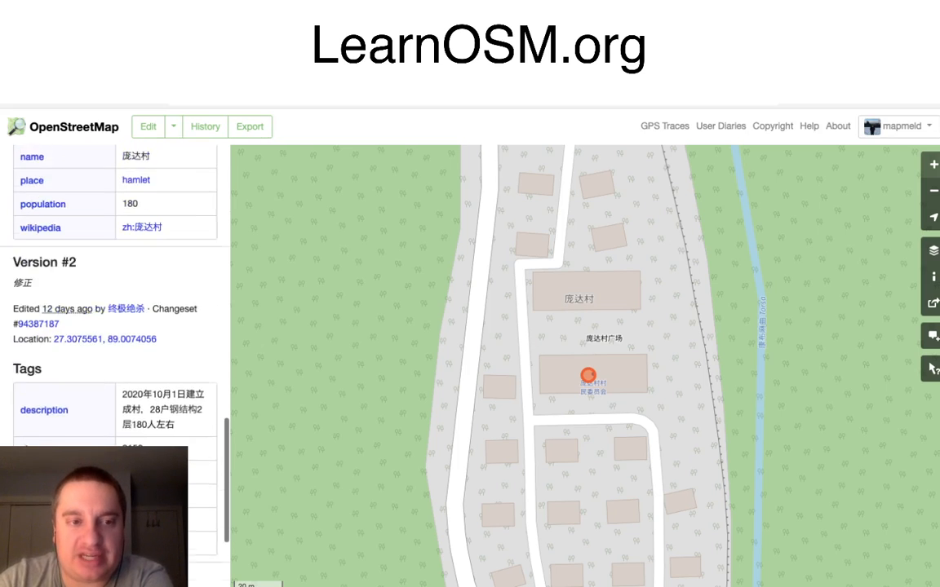
scroll(114, 326, up, 15)
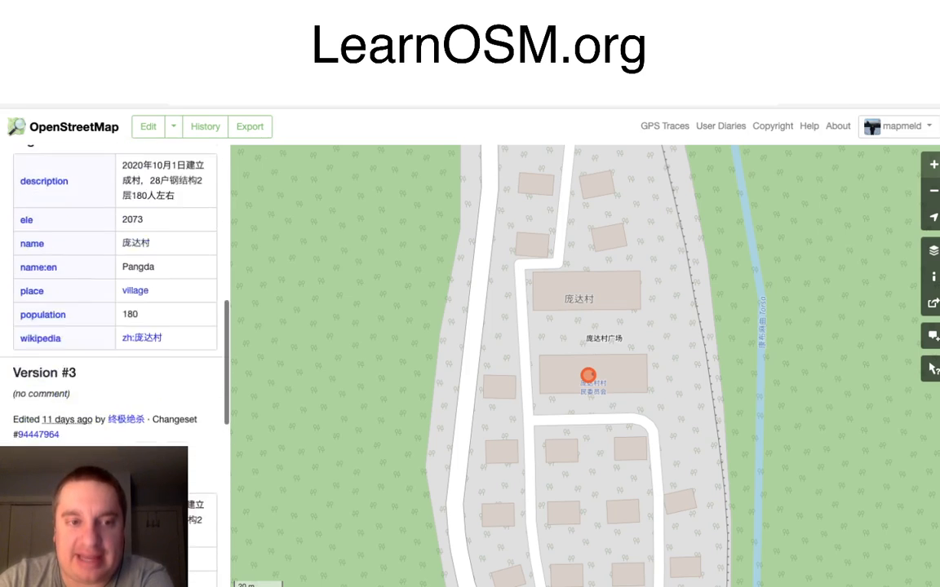
Step: Recheck the editors of versions #5, #4 and #3 of the village node and open the profile of the latest version's editor
scroll(114, 326, up, 3)
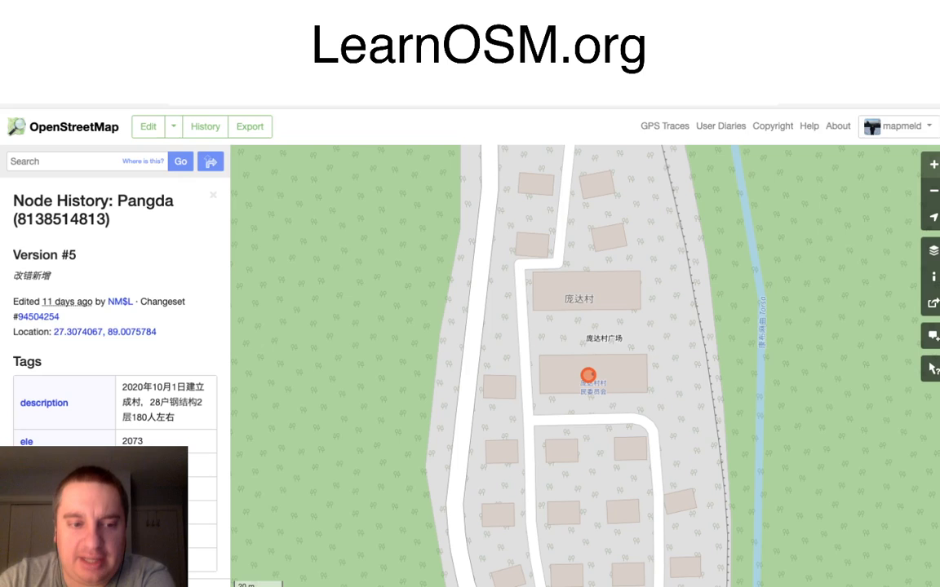
scroll(114, 327, down, 12)
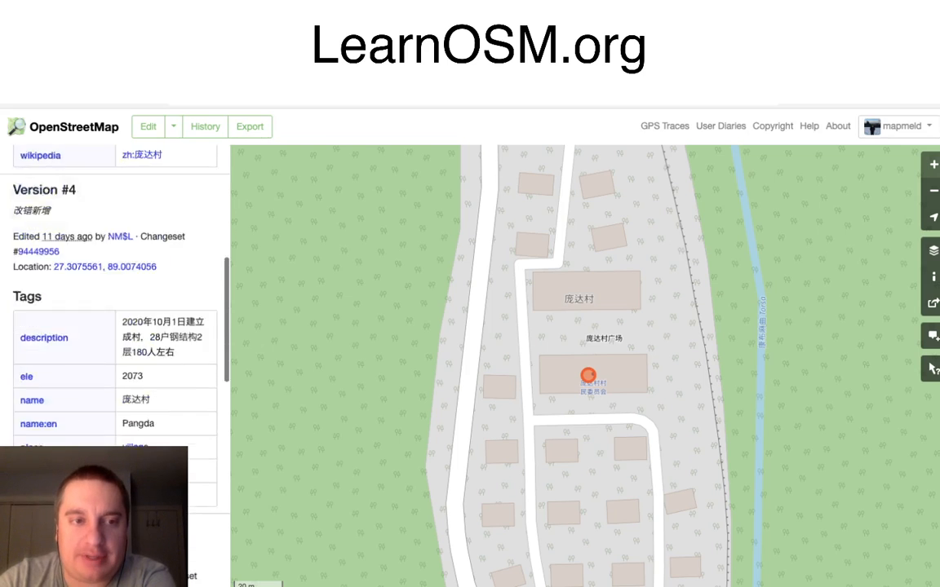
scroll(114, 326, up, 6)
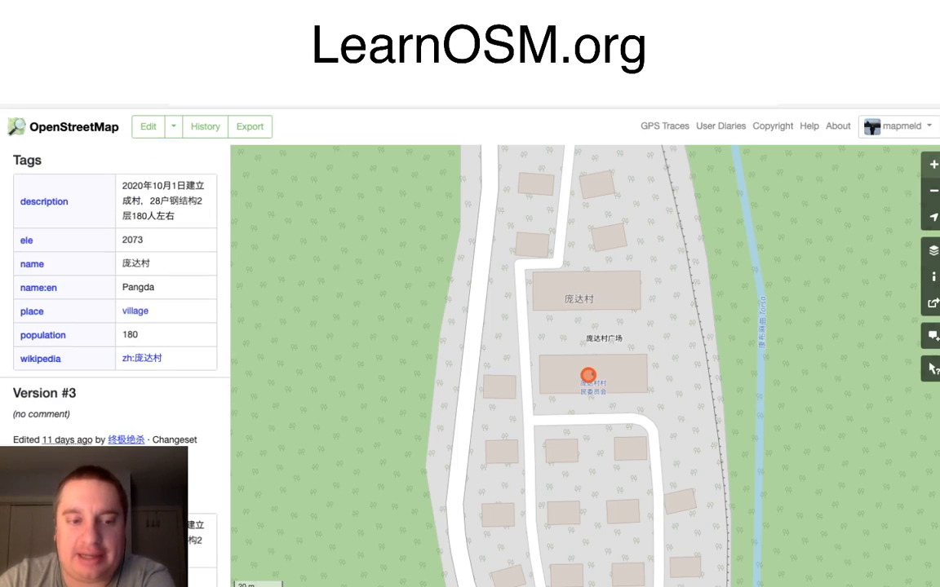
scroll(114, 326, up, 5)
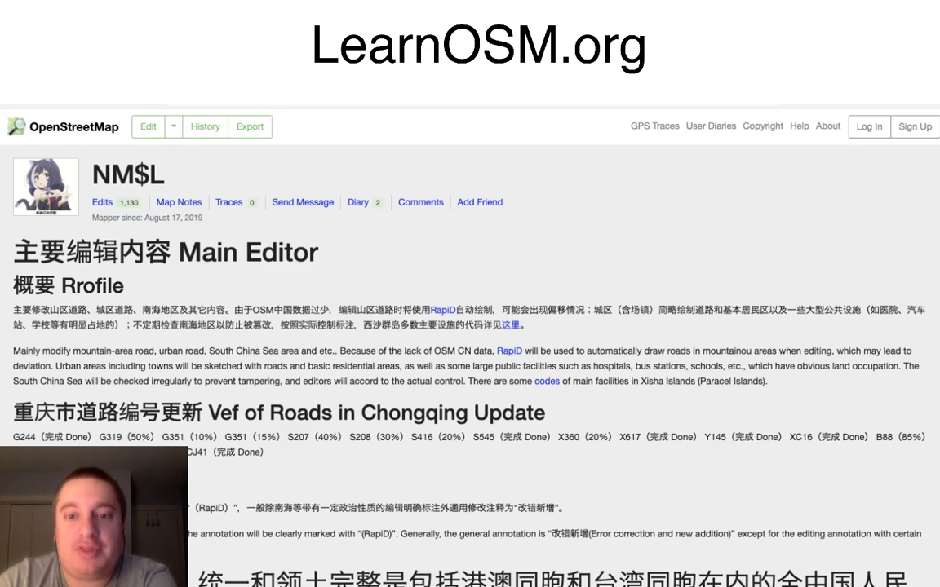
Step: Read the editor's profile introduction, highlighting the passages on the South China Sea area and the lack of OSM CN data
scroll(470, 327, down, 1)
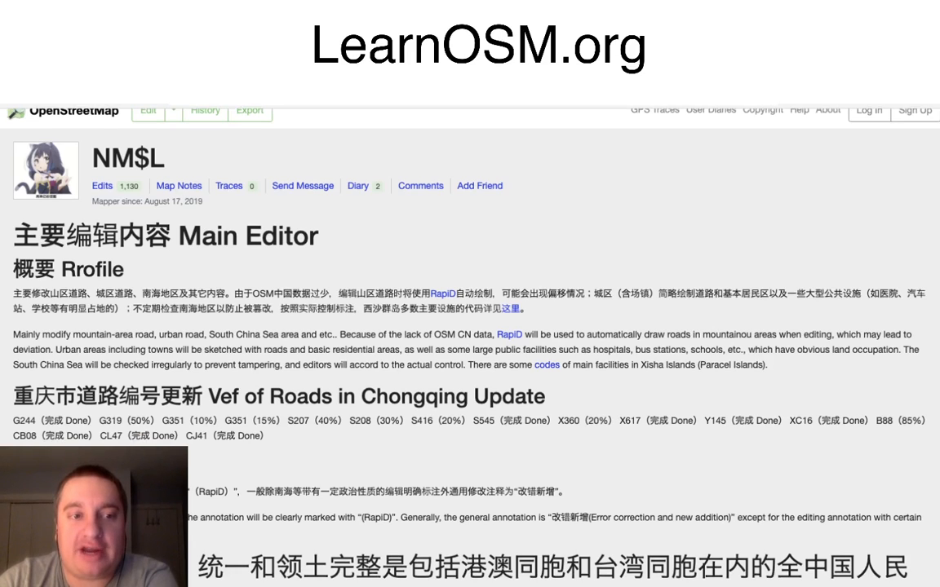
drag(210, 336, 299, 335)
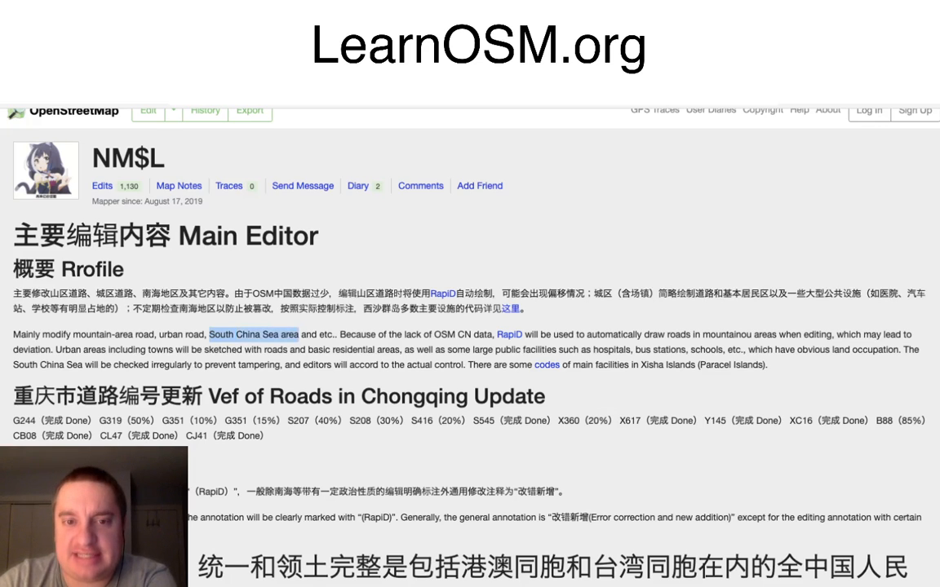
drag(398, 336, 473, 336)
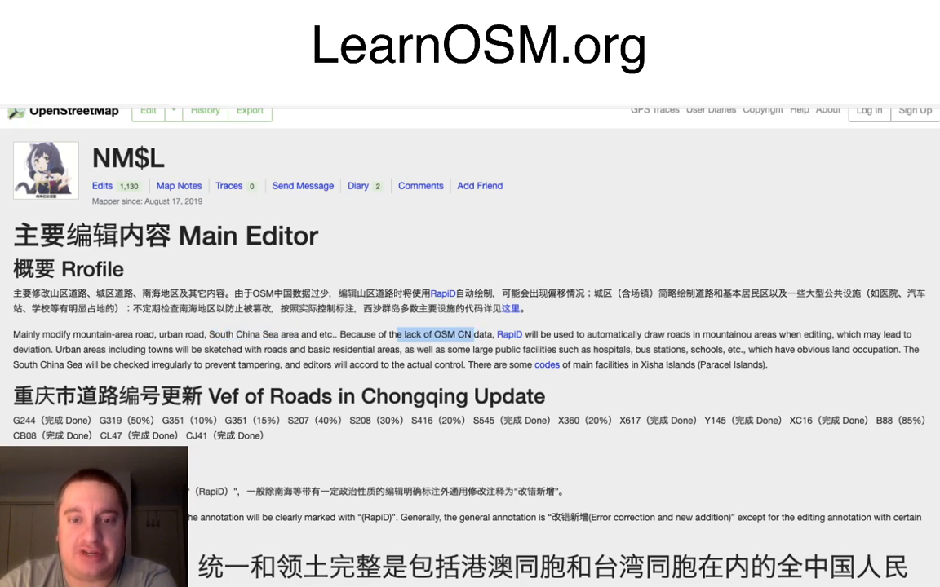
click(474, 335)
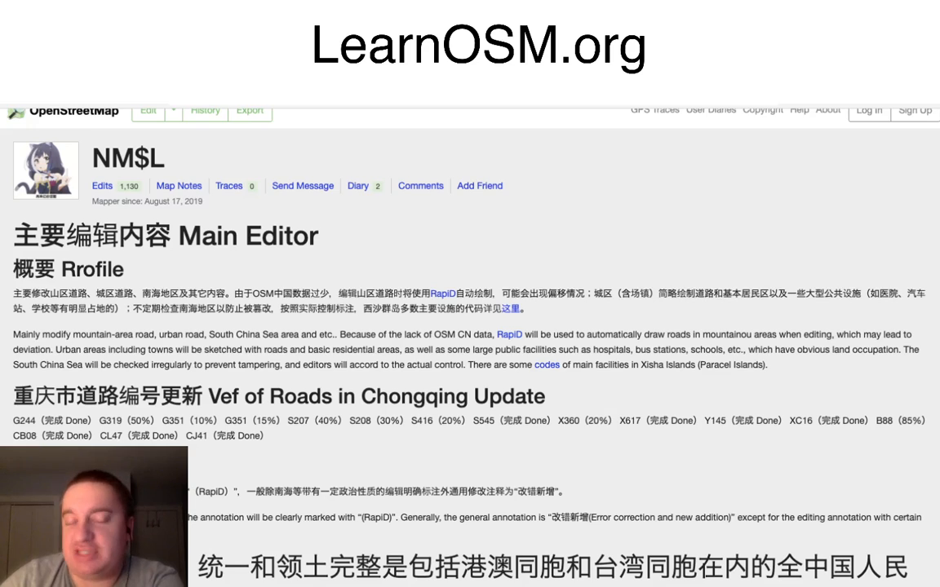
Step: Examine the rest of the profile, including the notes, the territorial integrity statement, the China maps and the website links
scroll(470, 345, down, 1)
scroll(469, 346, down, 1)
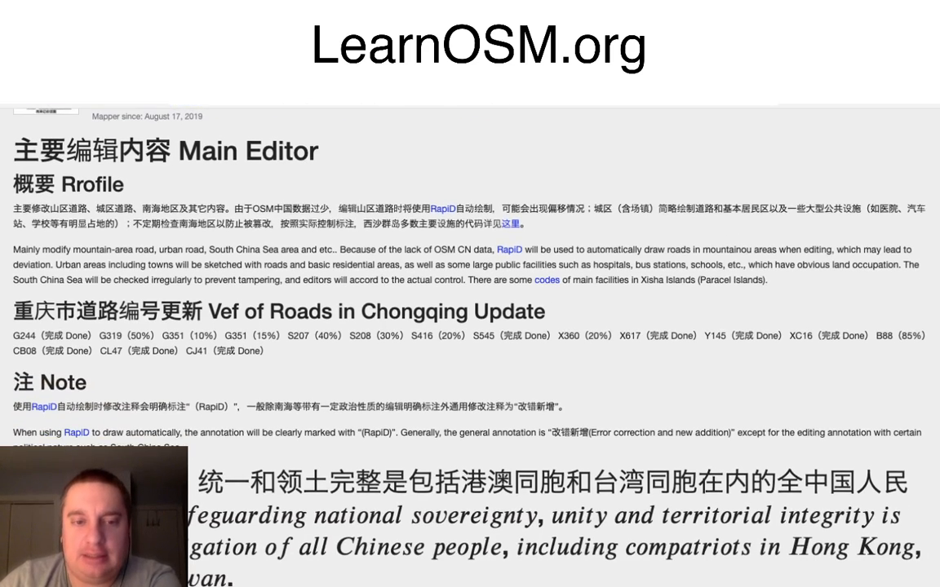
scroll(470, 346, down, 2)
scroll(470, 345, down, 3)
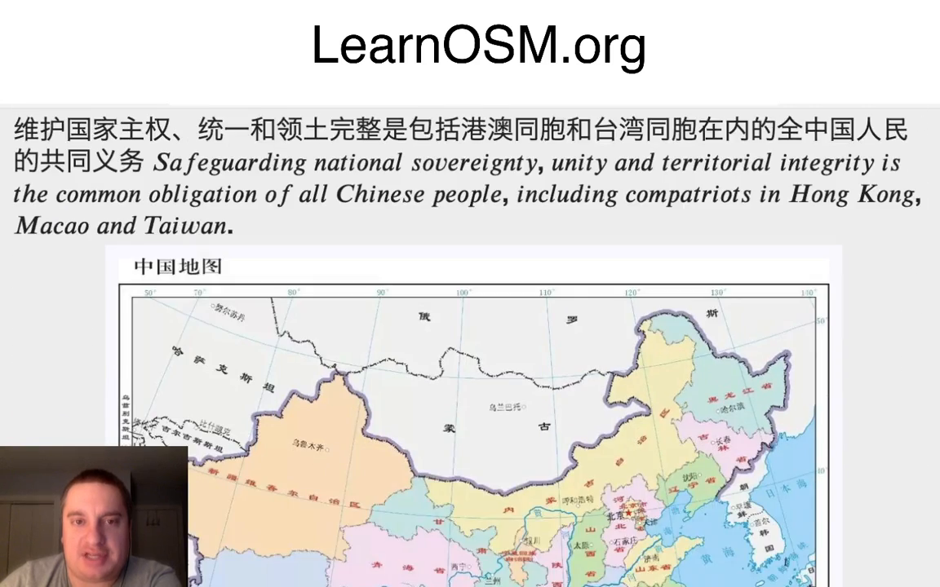
scroll(470, 346, down, 5)
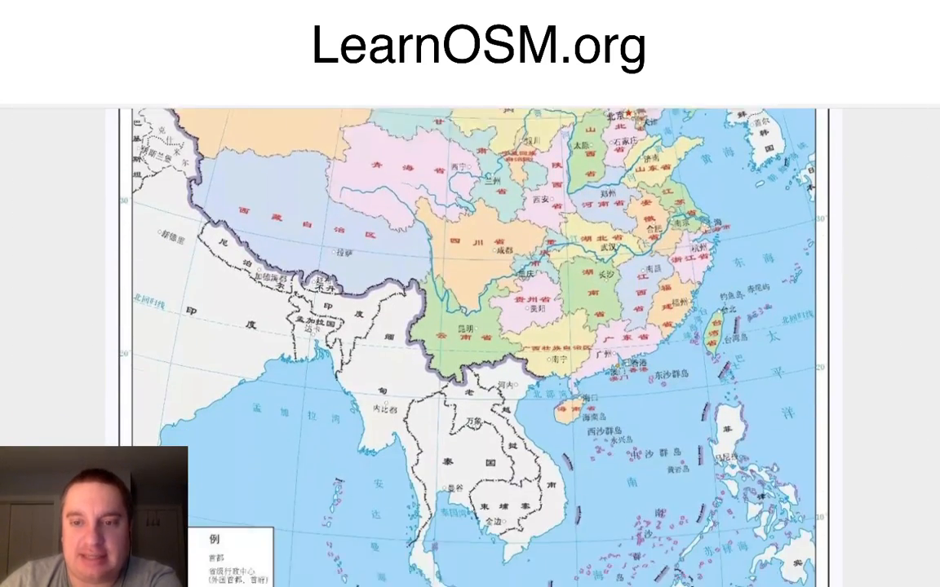
scroll(470, 346, down, 1)
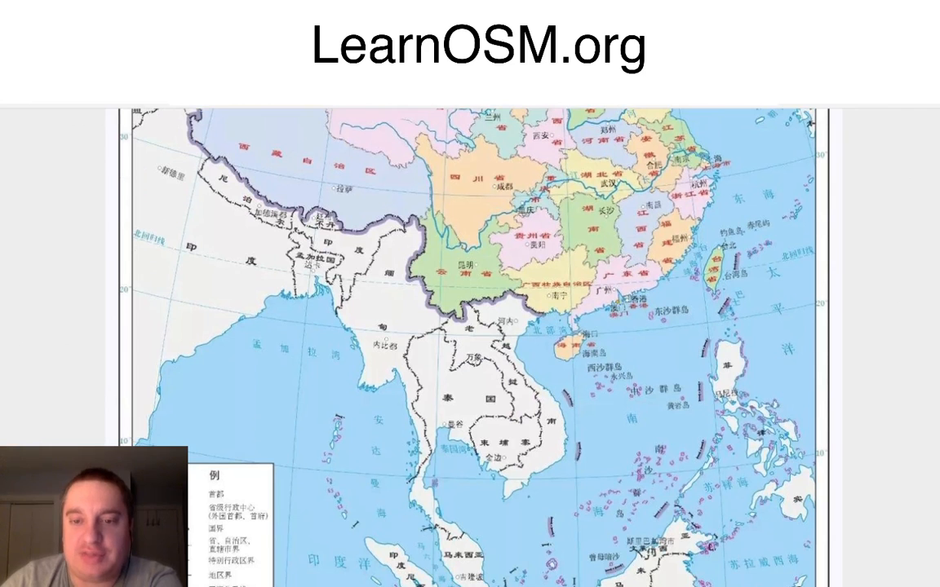
scroll(469, 346, down, 6)
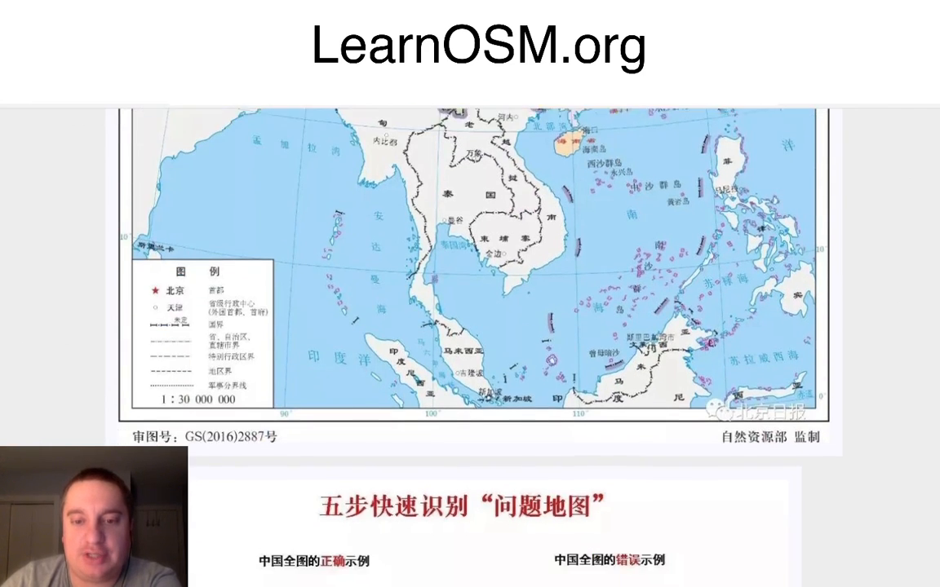
scroll(470, 345, down, 5)
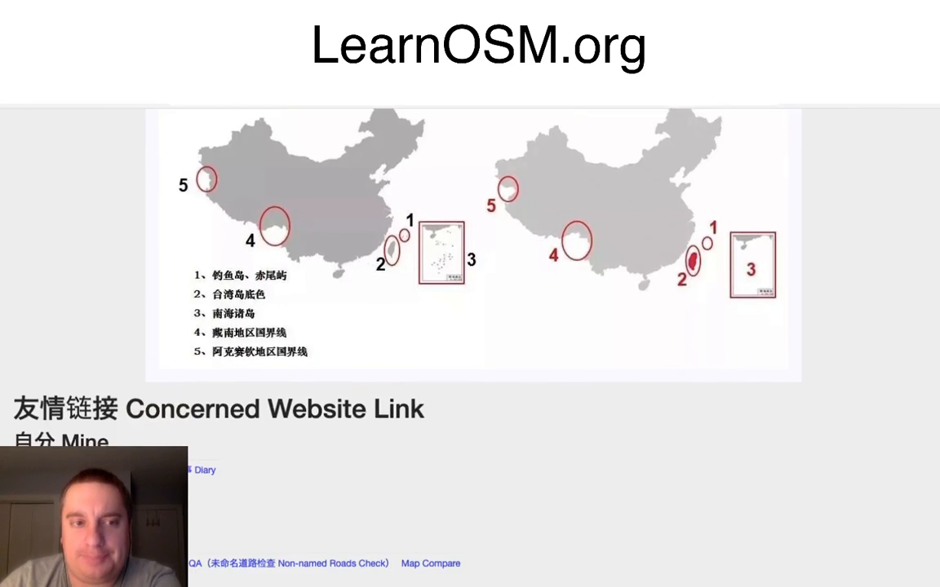
scroll(470, 346, up, 15)
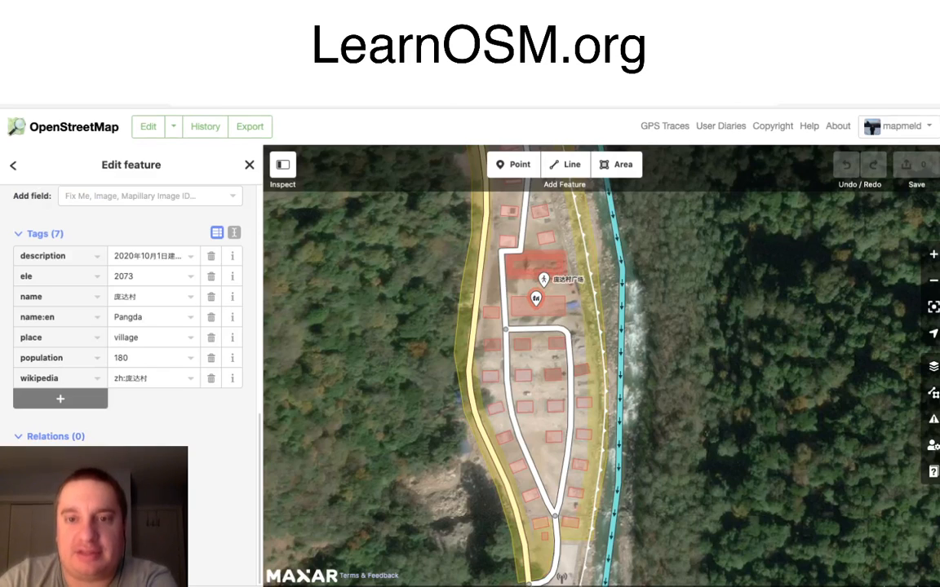
Step: Select the kindergarten building in the village again, review its tags, name and feature type, and deselect it
click(534, 267)
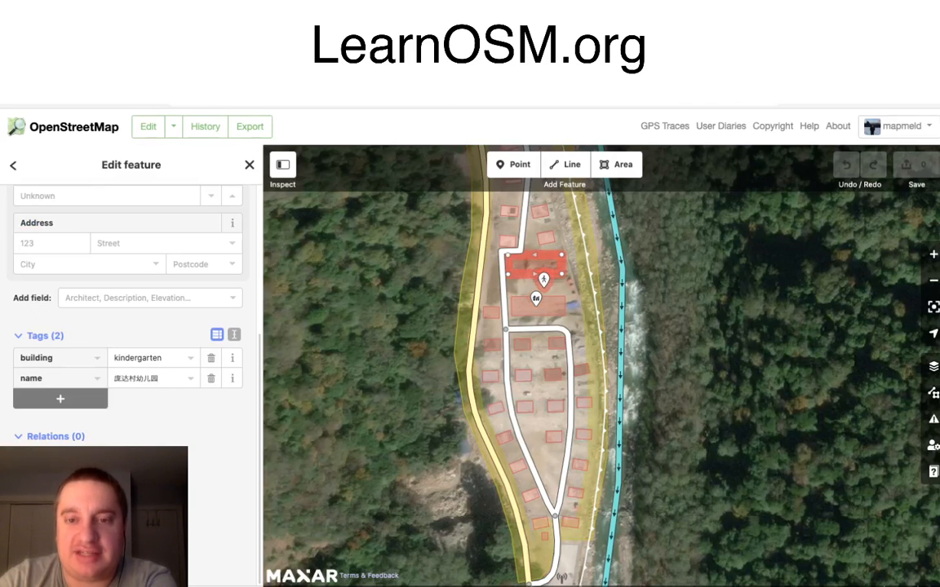
drag(534, 267, 536, 364)
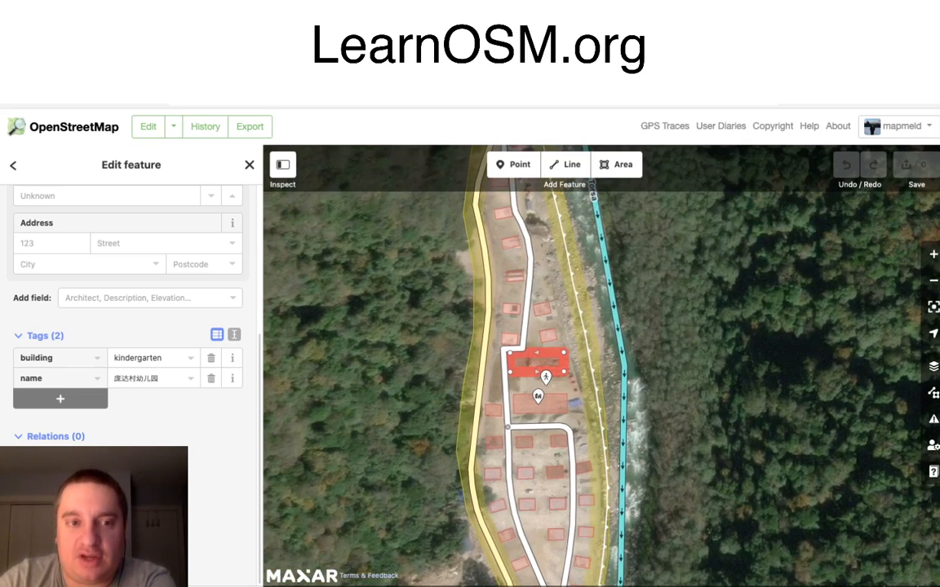
scroll(131, 327, up, 3)
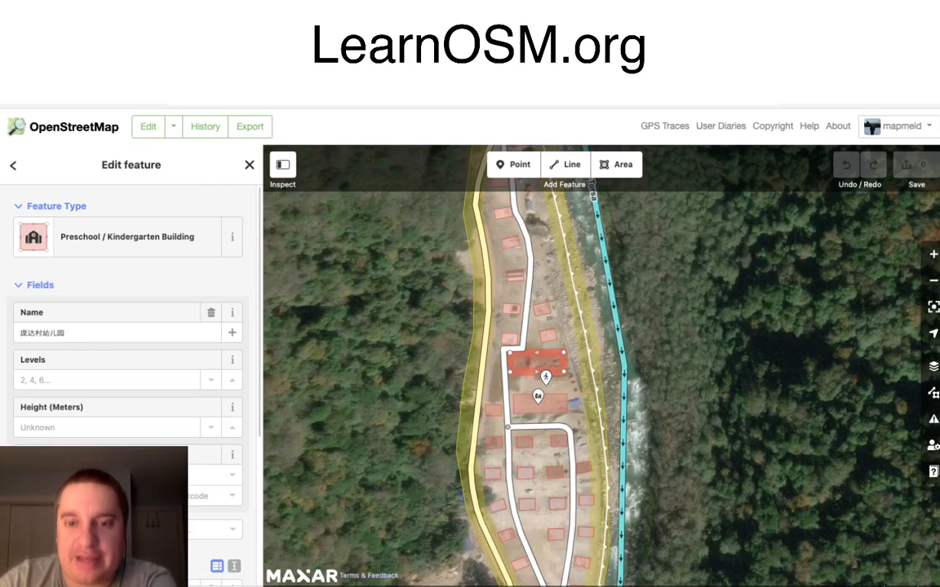
key(Escape)
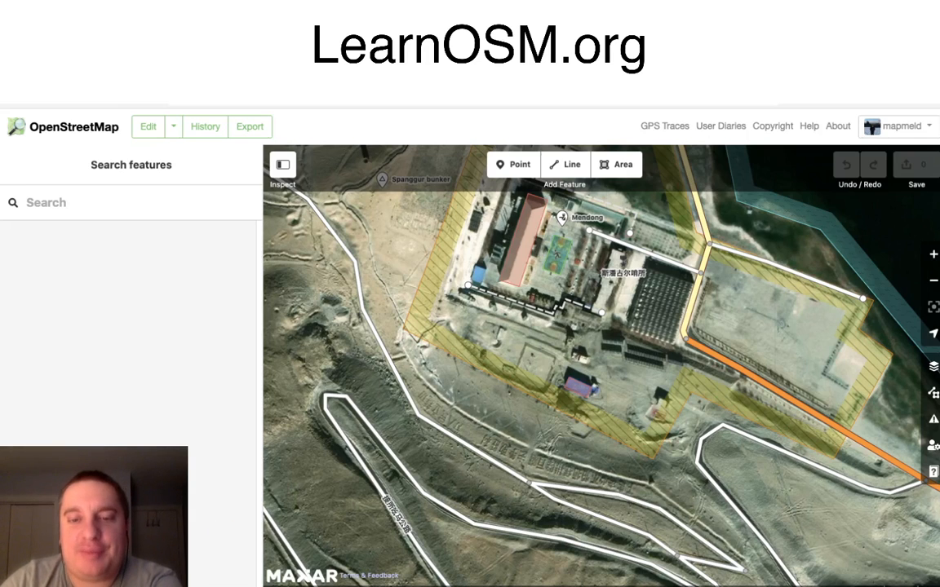
Step: Examine the large characters laid out on the slope just south of the military area near Spanggur at close range
double_click(524, 450)
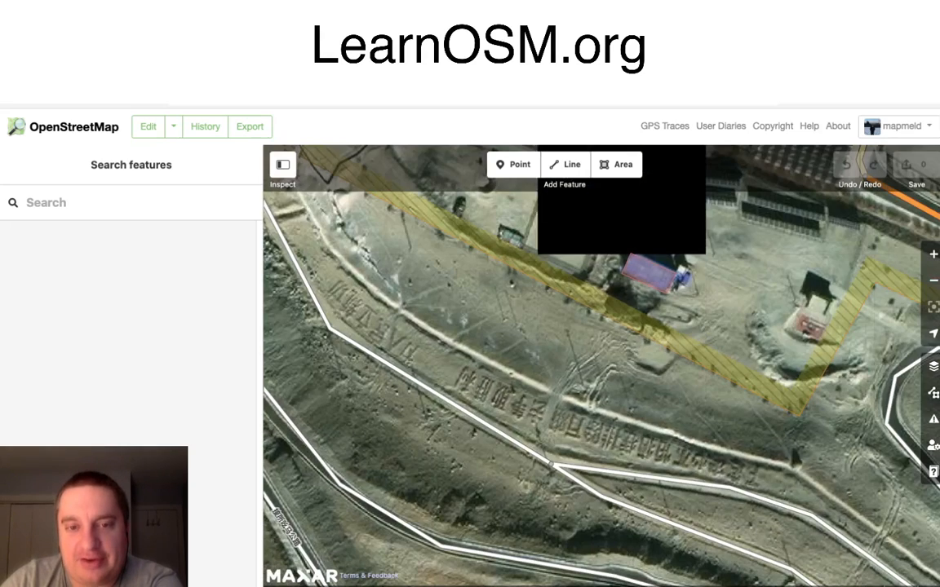
scroll(554, 422, up, 5)
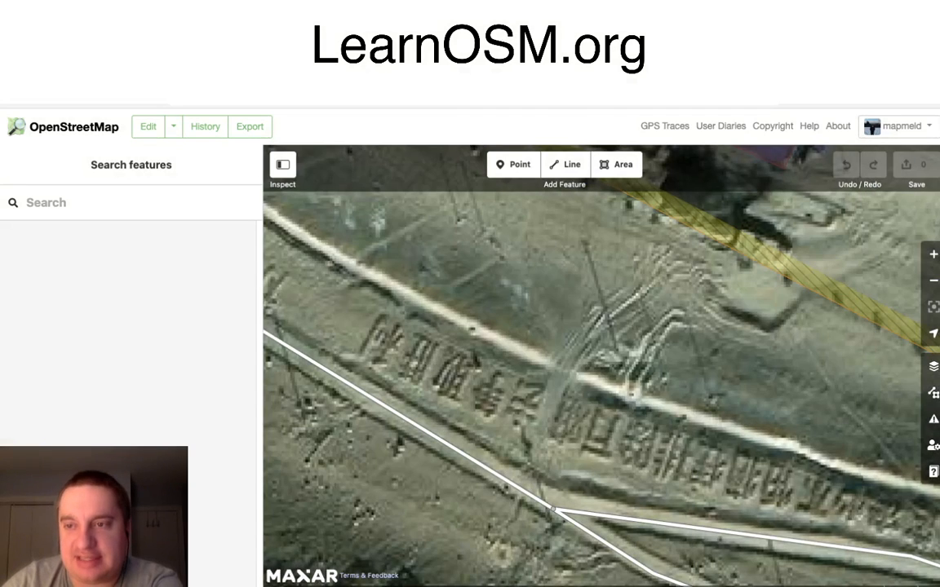
click(933, 279)
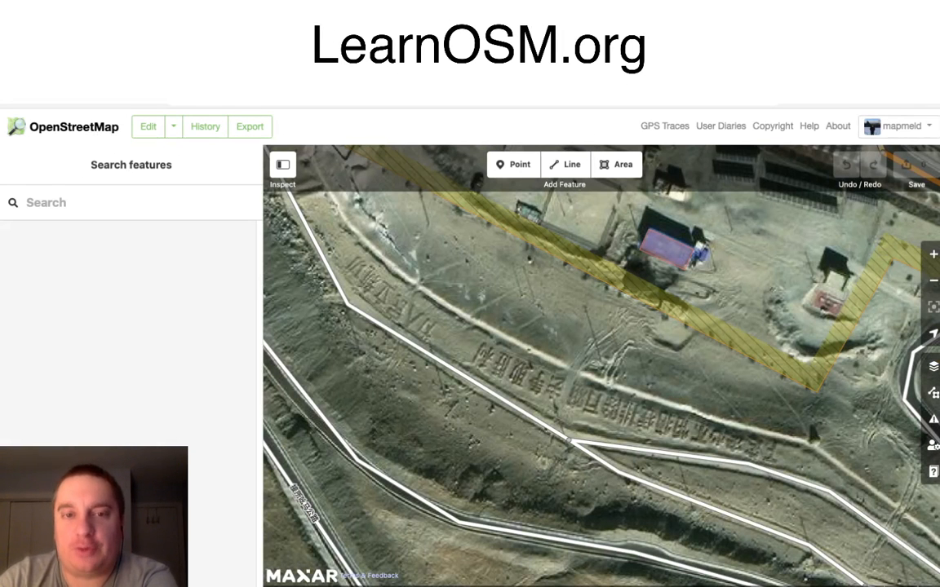
drag(571, 350, 617, 418)
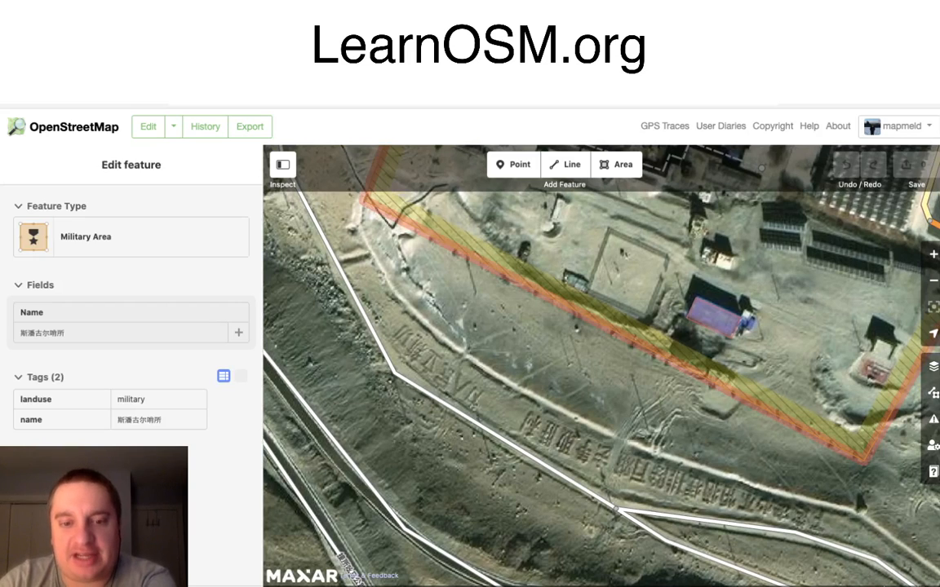
Step: Follow the switchback road up the hillside from the military area and inspect the residential strip at its upper end
drag(603, 433, 733, 273)
drag(604, 433, 685, 303)
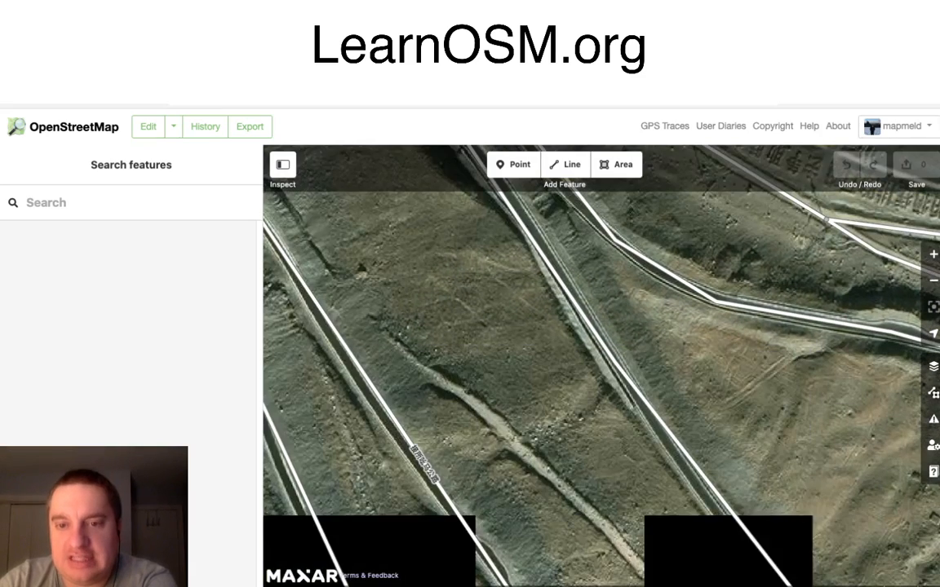
click(933, 279)
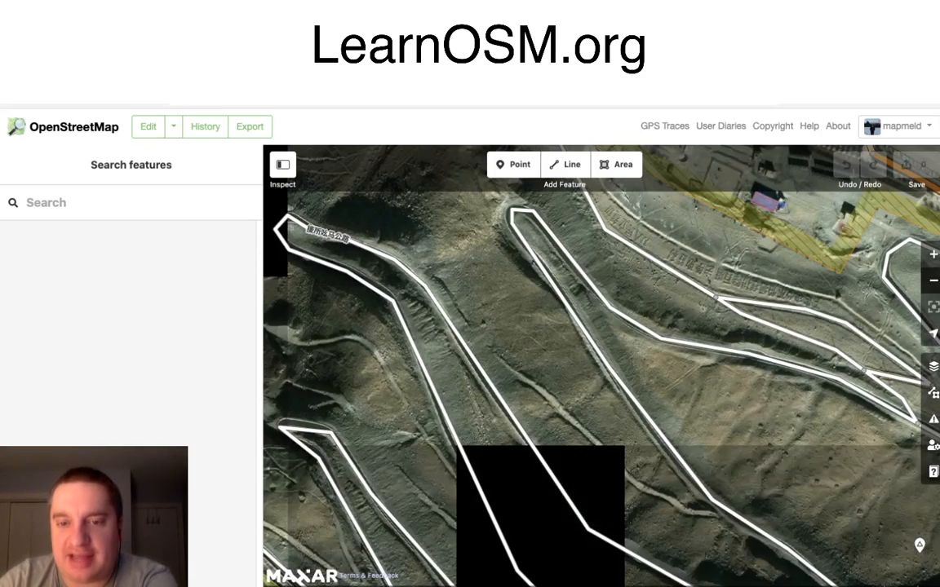
drag(604, 432, 639, 347)
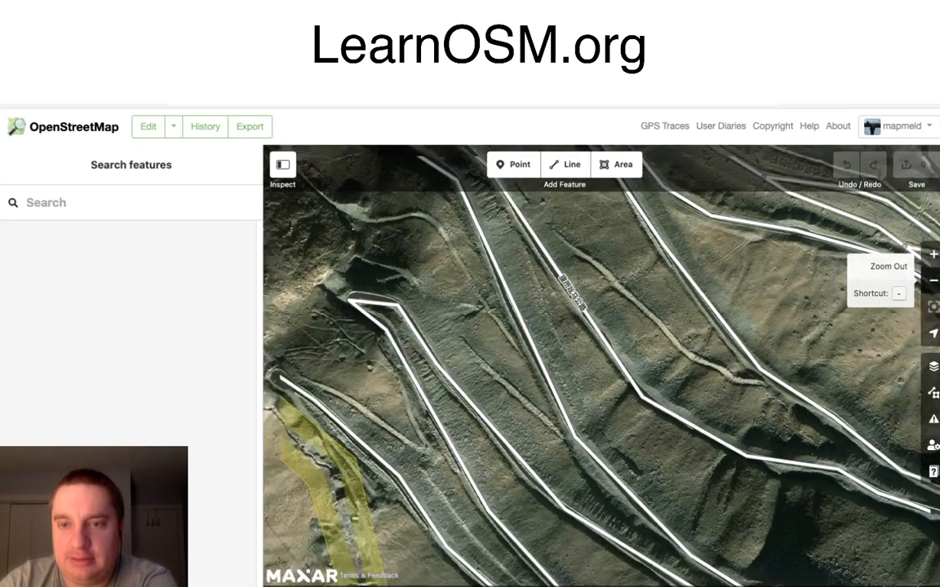
click(933, 280)
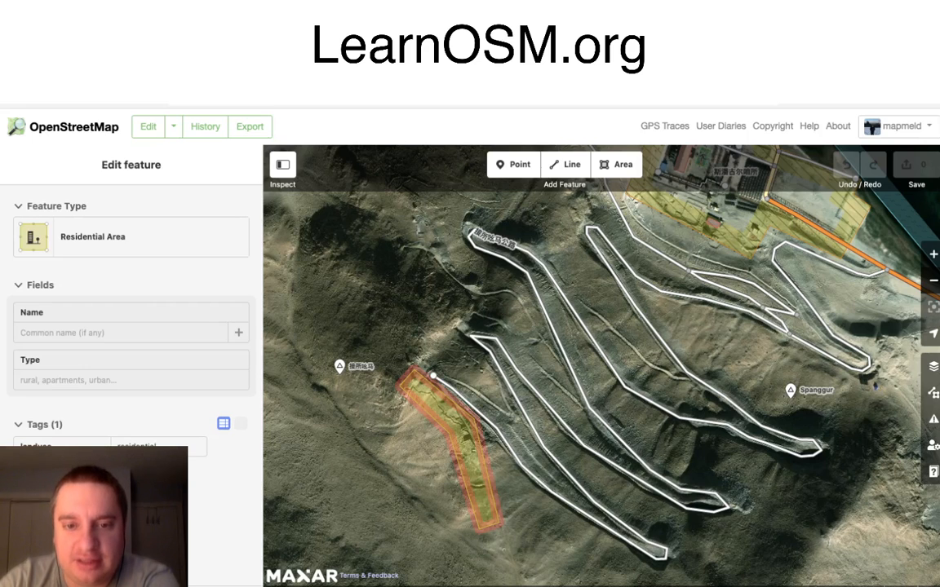
scroll(402, 430, up, 5)
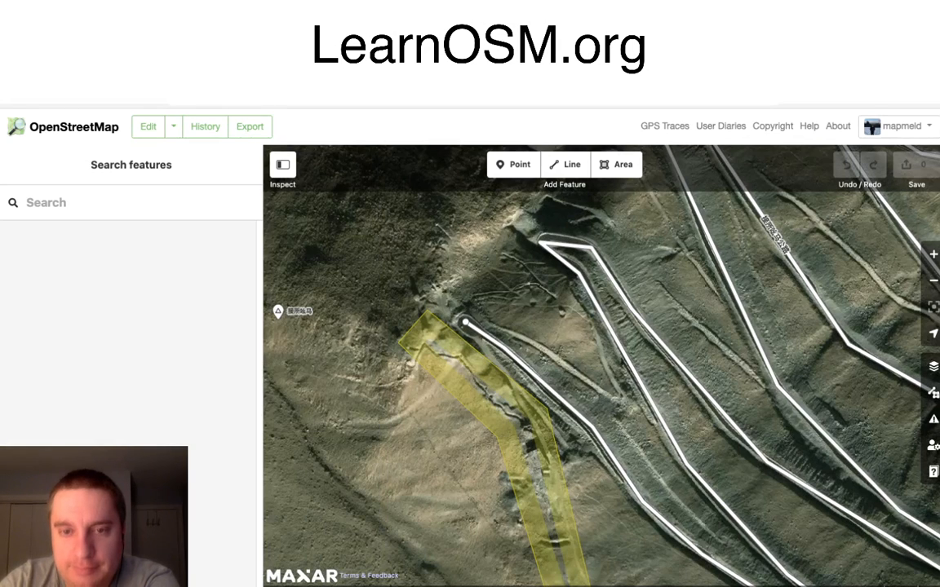
drag(522, 367, 404, 405)
click(933, 281)
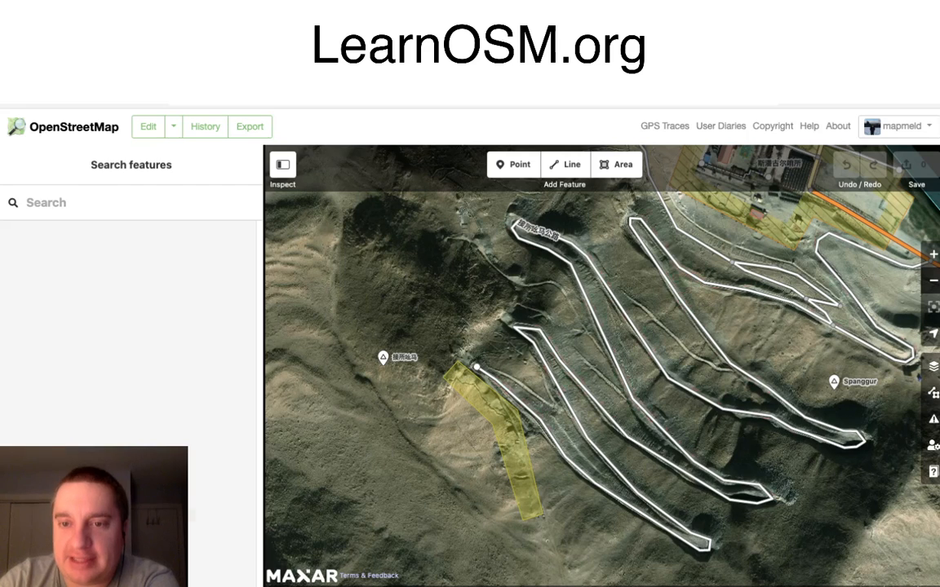
Step: Select the switchback service road and review its name, multilingual name, access fields and tags
click(770, 296)
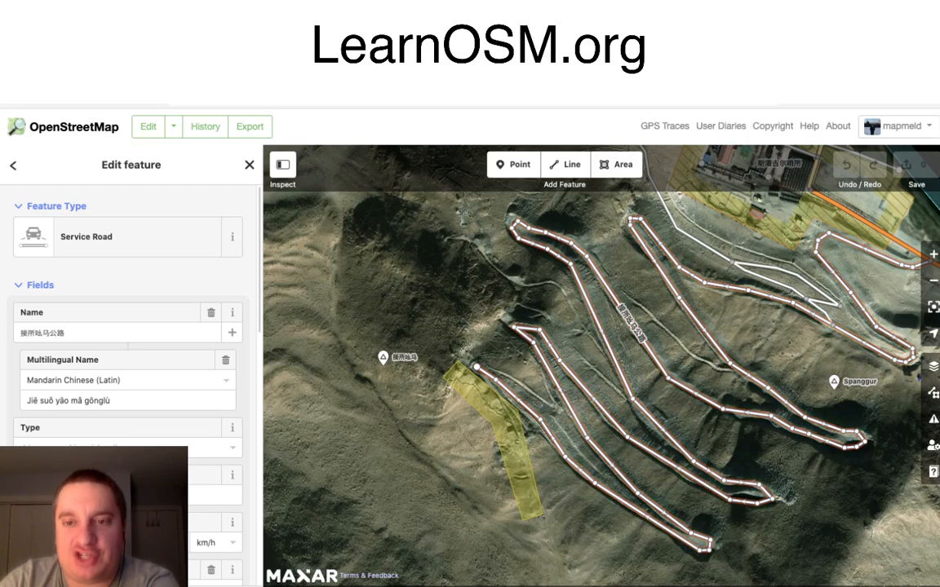
scroll(131, 359, down, 2)
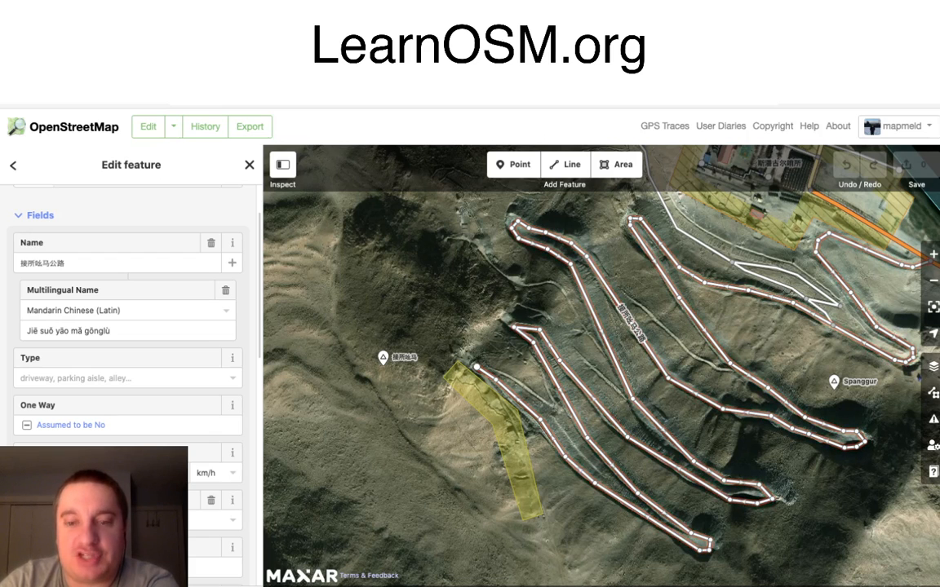
scroll(131, 359, down, 3)
scroll(130, 359, down, 6)
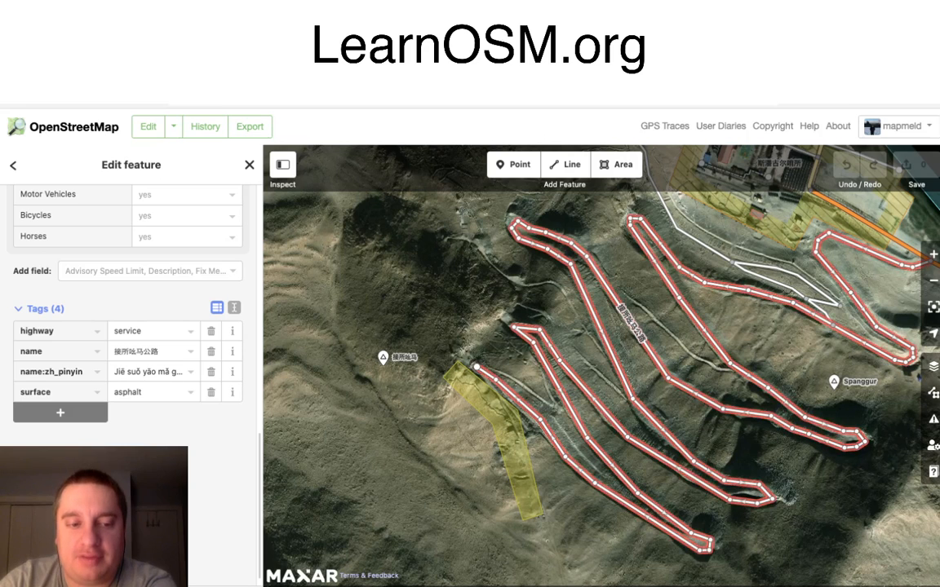
Step: Open the service road's way page on the OpenStreetMap website and view its edit history down to version #1
scroll(116, 285, down, 1)
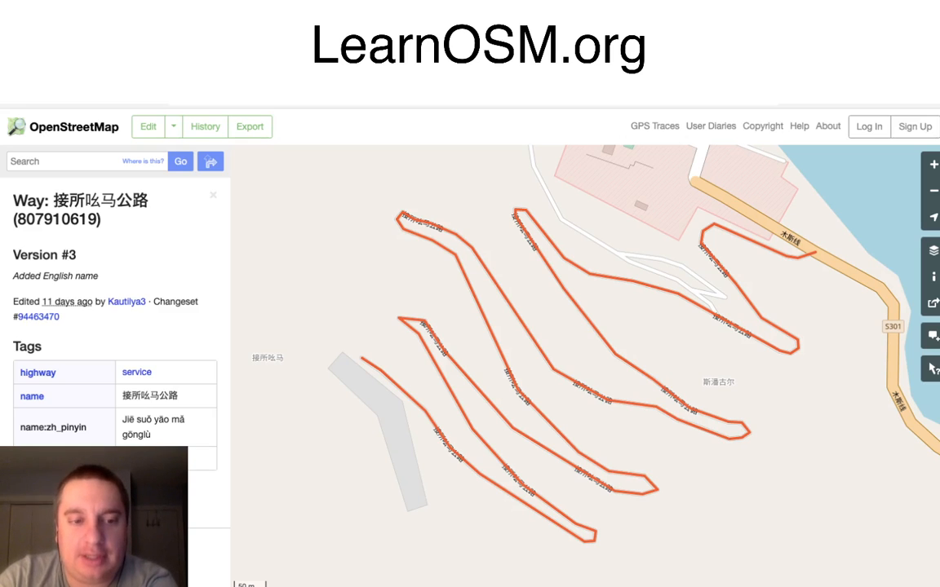
click(149, 546)
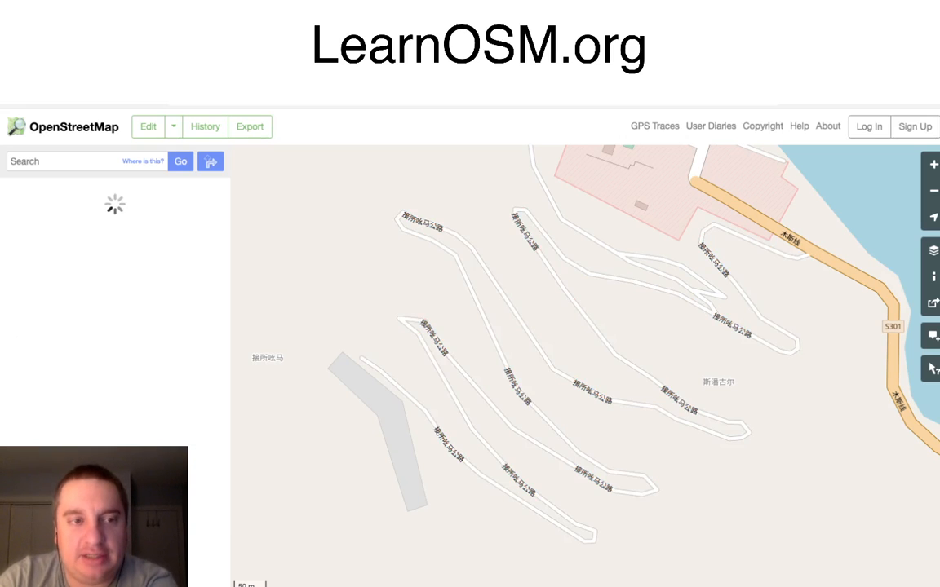
scroll(115, 367, down, 5)
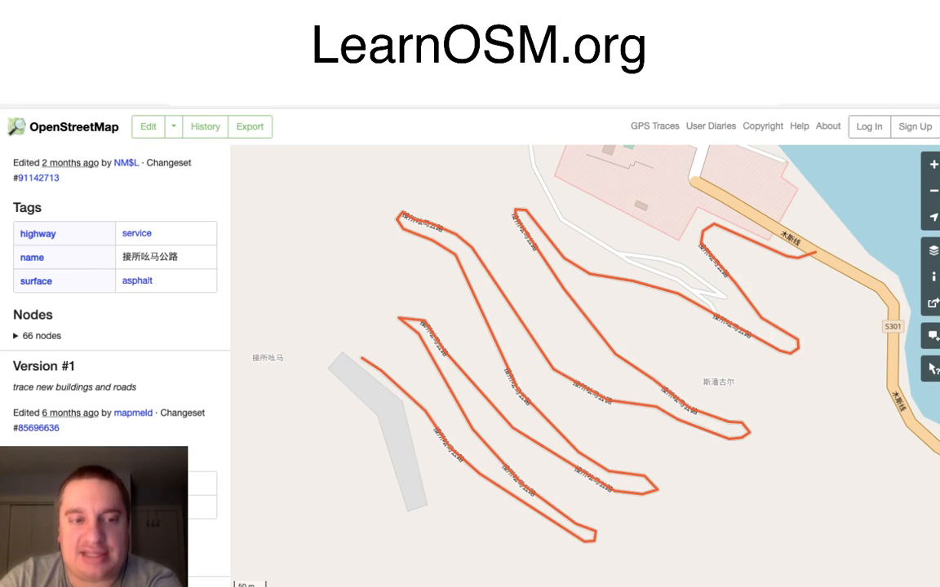
Step: Recheck the service road's version #2 details and view the road's location in relation to the surrounding Ladakh border region
scroll(114, 326, up, 3)
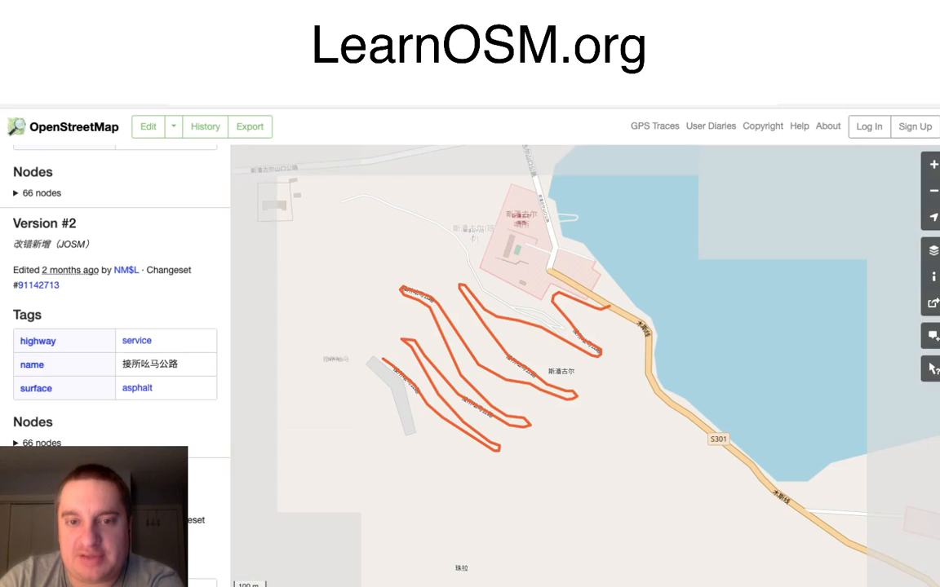
scroll(424, 358, down, 3)
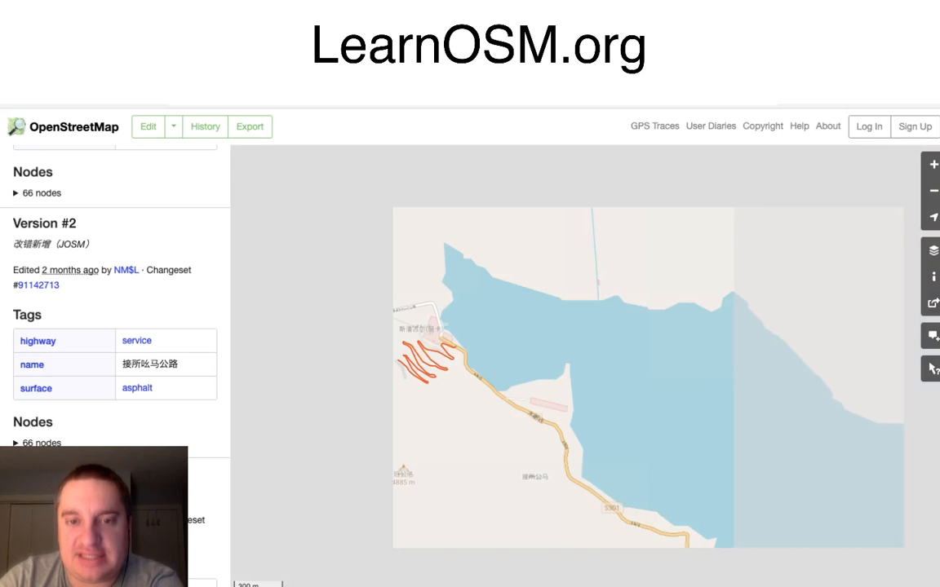
scroll(408, 360, down, 3)
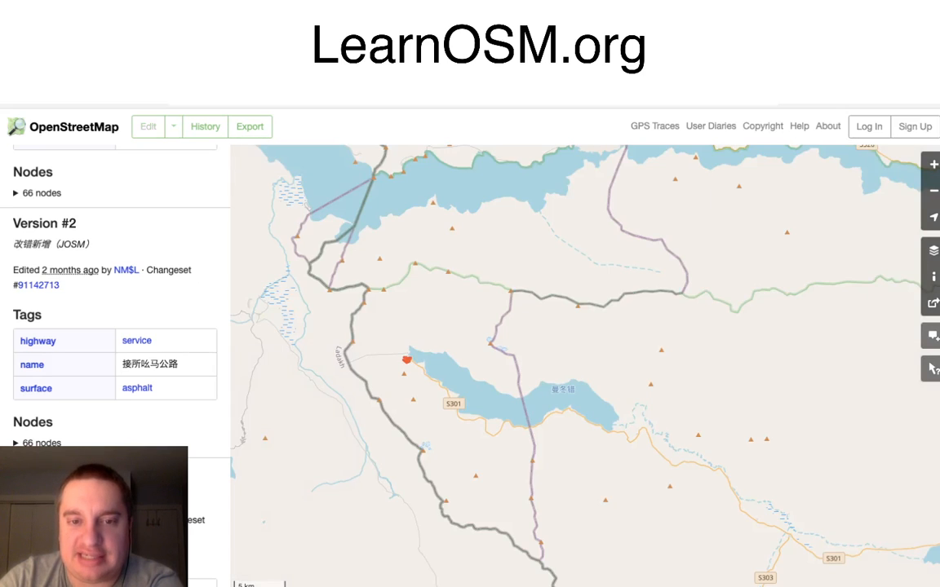
scroll(407, 359, down, 4)
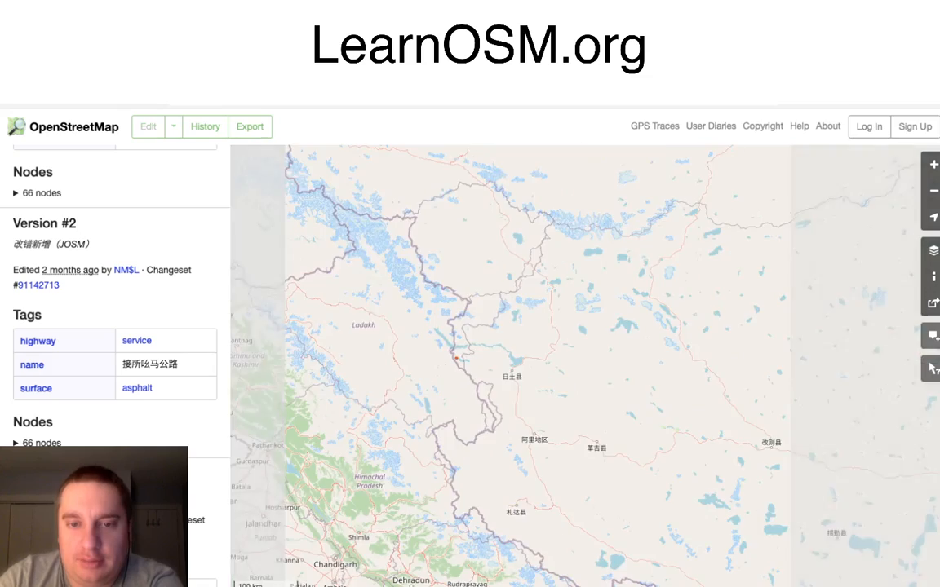
scroll(461, 359, down, 2)
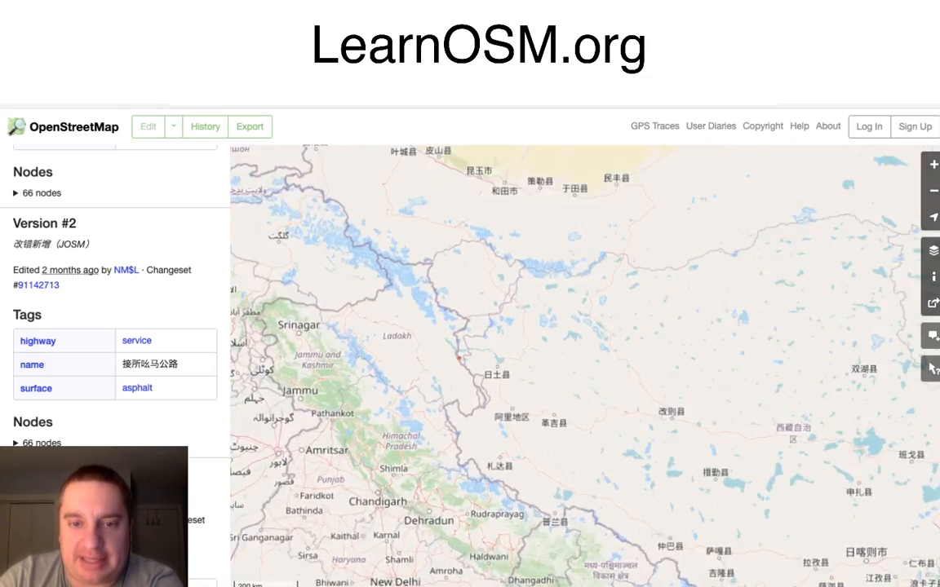
scroll(459, 357, up, 3)
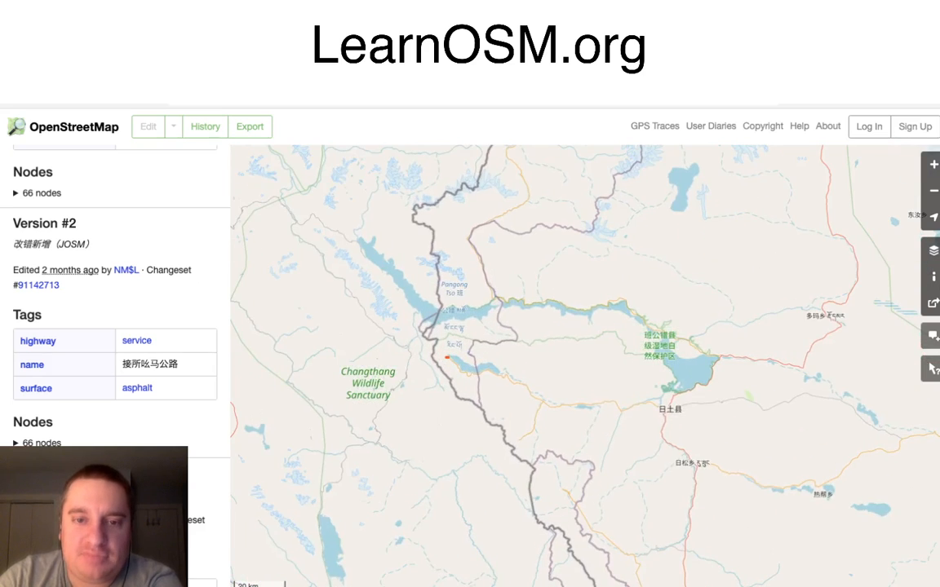
scroll(461, 357, up, 2)
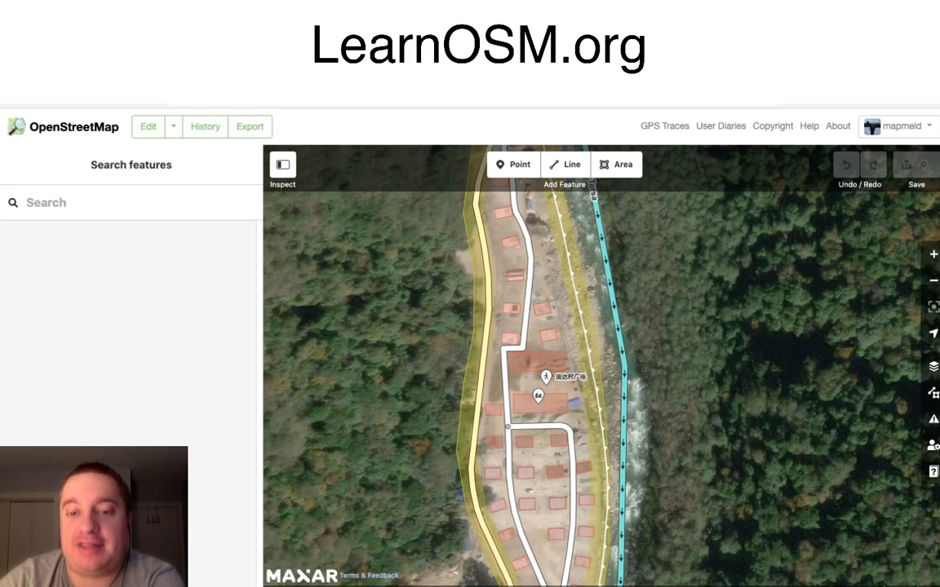
Step: Follow the road and the Torsa river south from the Doklam village across both green boundary bands in the map editor
drag(601, 366, 651, 283)
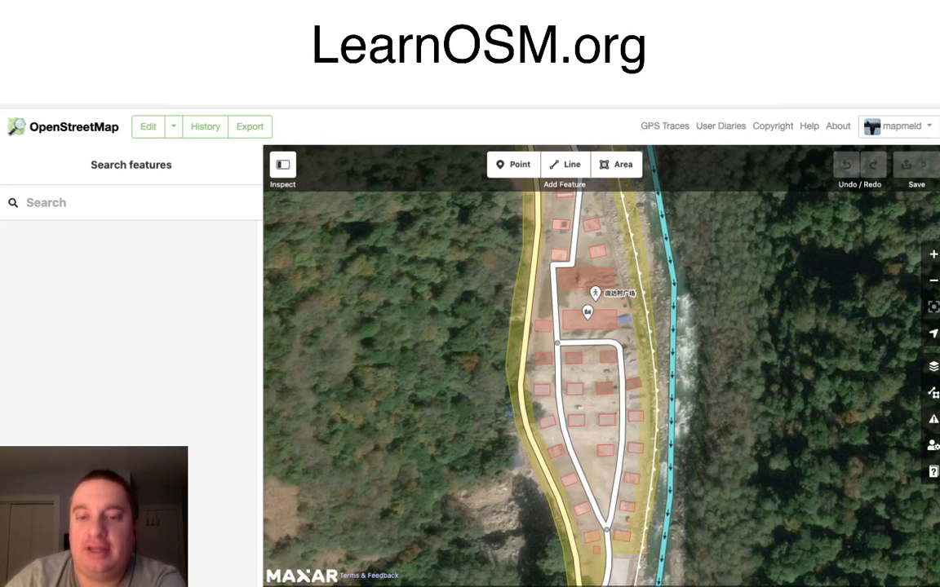
drag(601, 366, 591, 340)
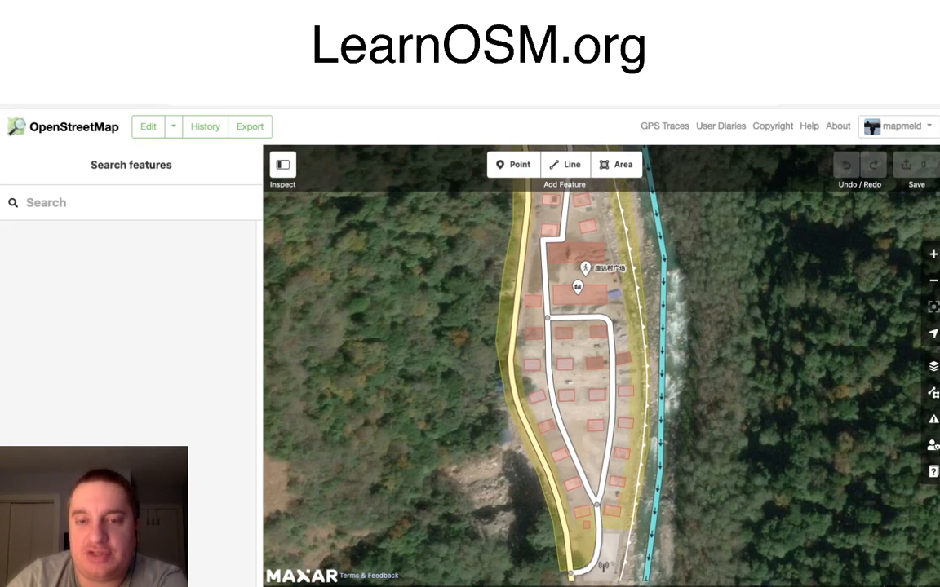
drag(447, 327, 469, 261)
scroll(469, 261, down, 1)
scroll(469, 306, down, 3)
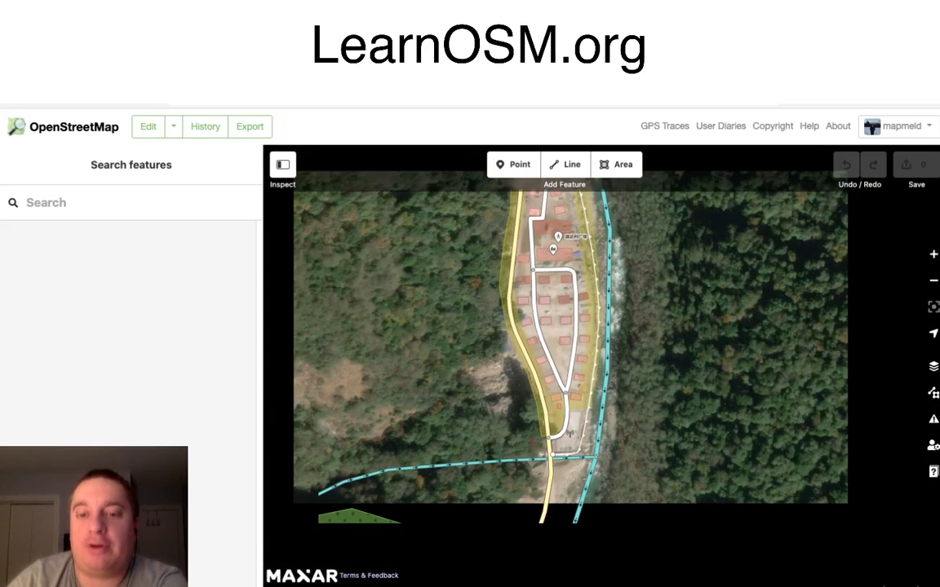
scroll(464, 307, down, 3)
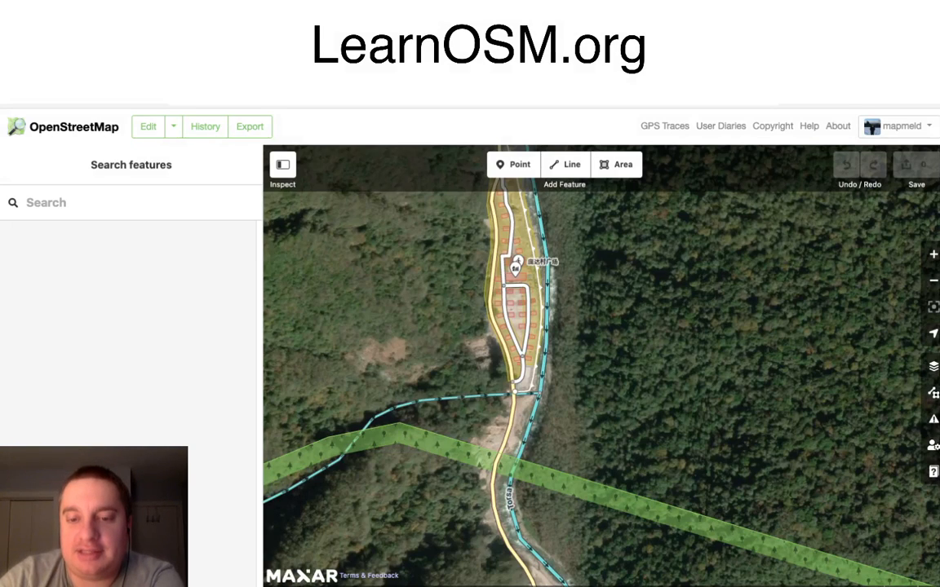
drag(481, 376, 505, 246)
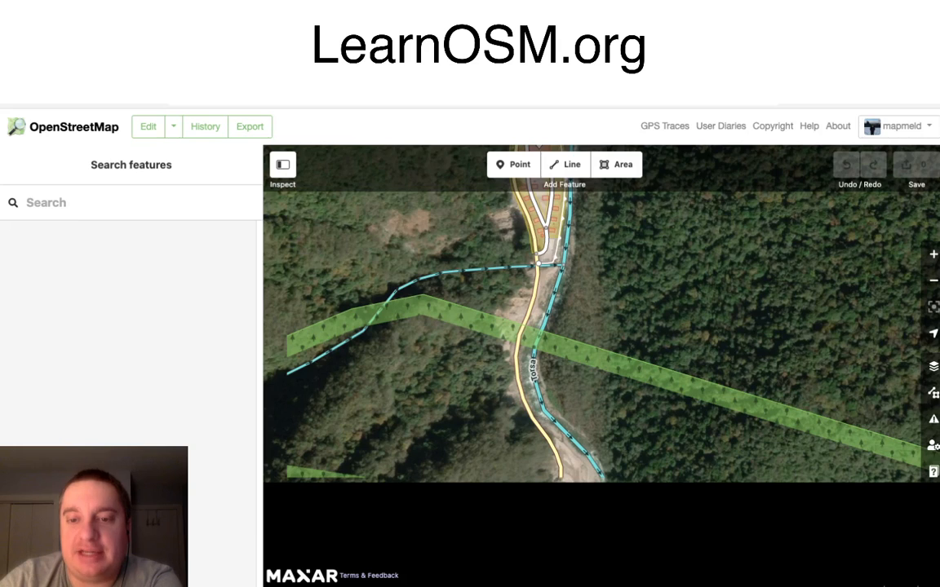
drag(481, 312, 507, 224)
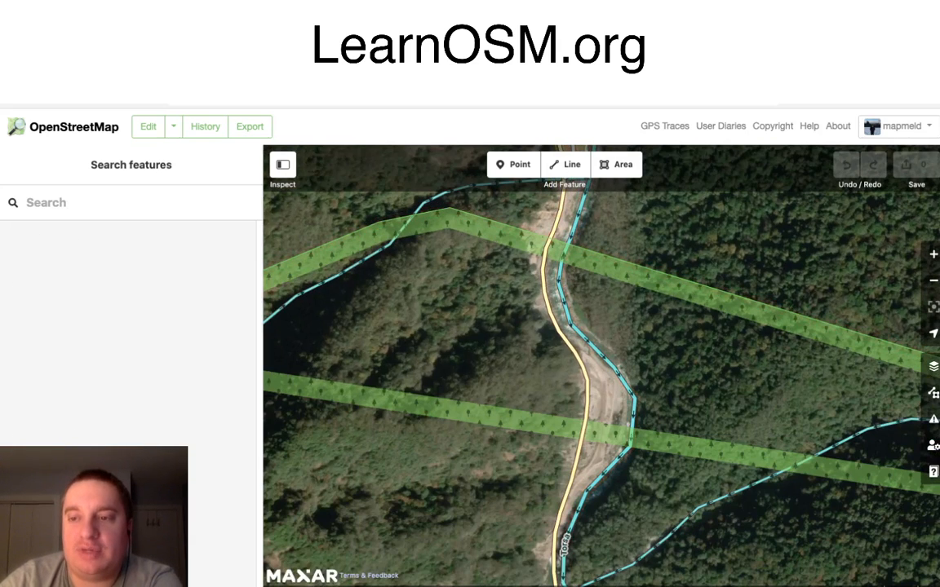
Step: Compare Bing aerial imagery with Maxar Premium Imagery (Beta) along the Torsa and inspect the cleared riverbed at close range in Maxar
click(933, 366)
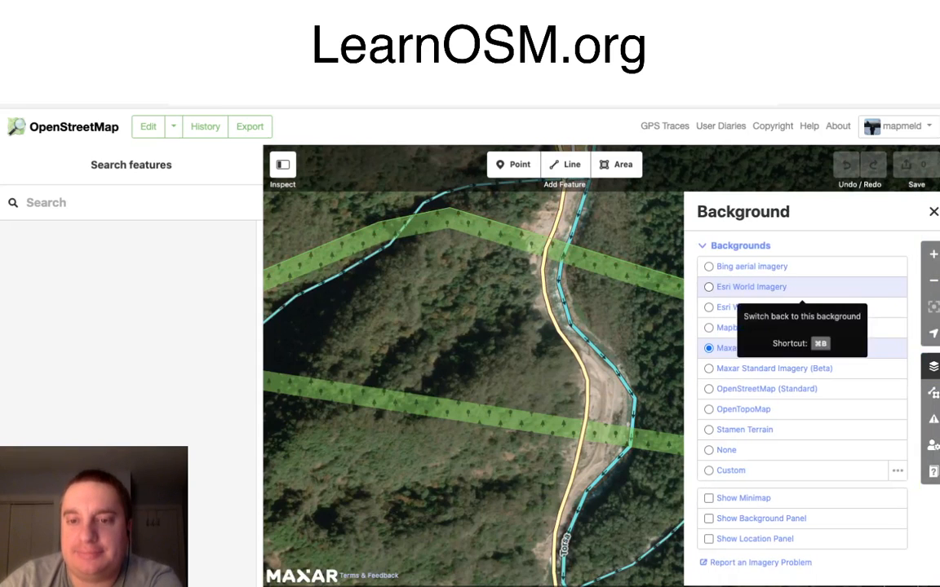
click(802, 266)
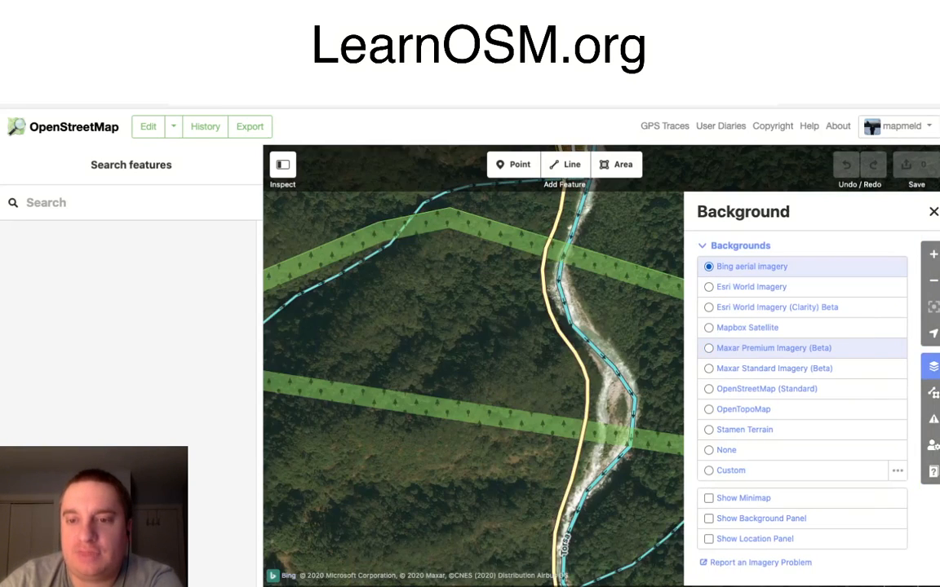
click(802, 348)
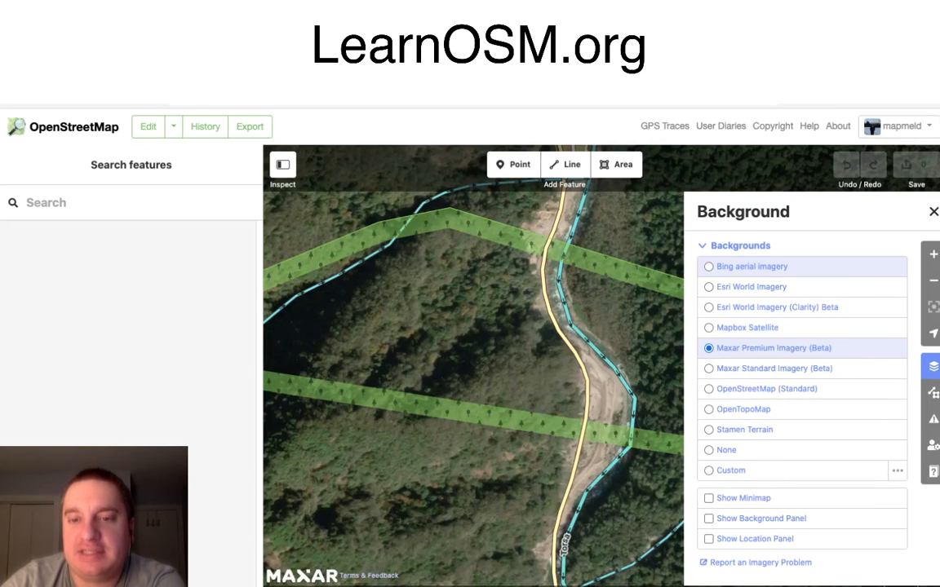
double_click(606, 397)
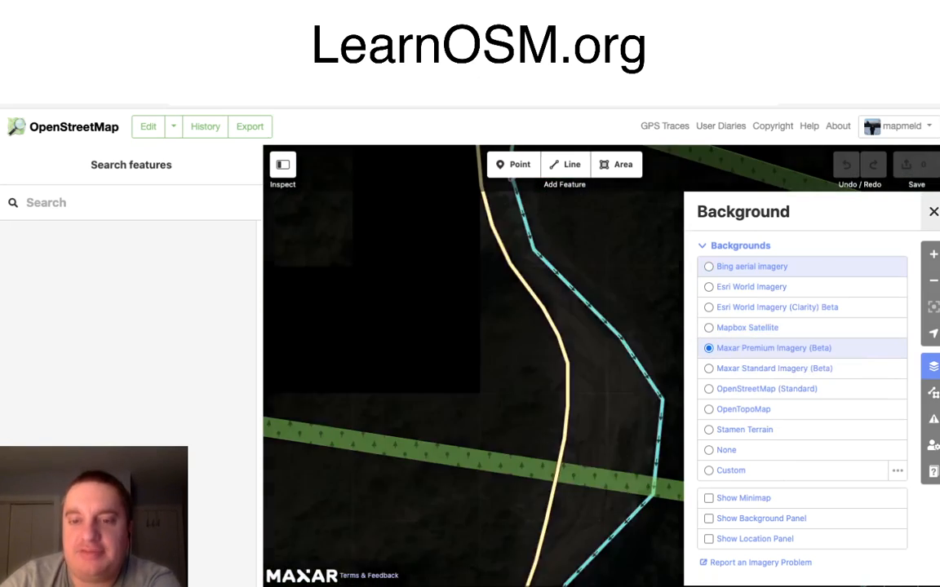
click(933, 212)
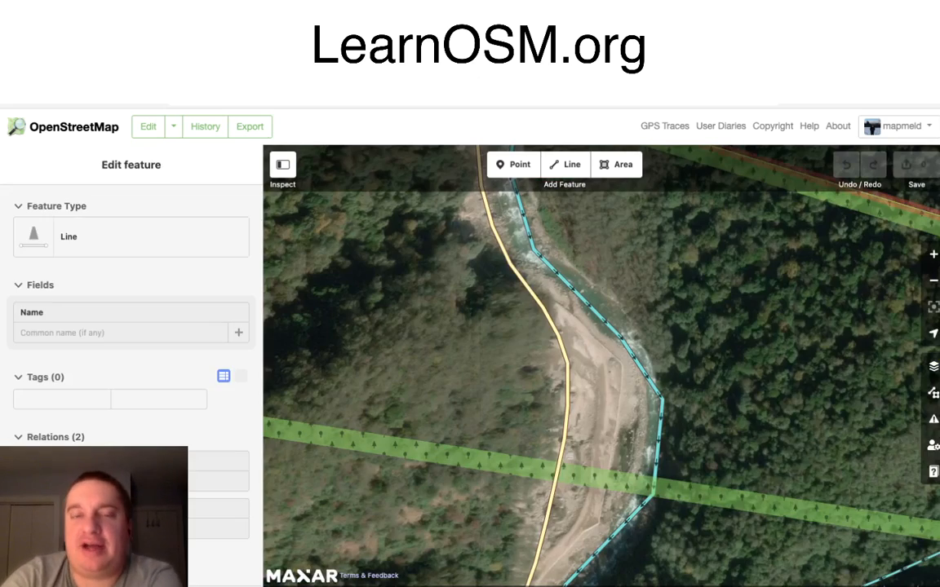